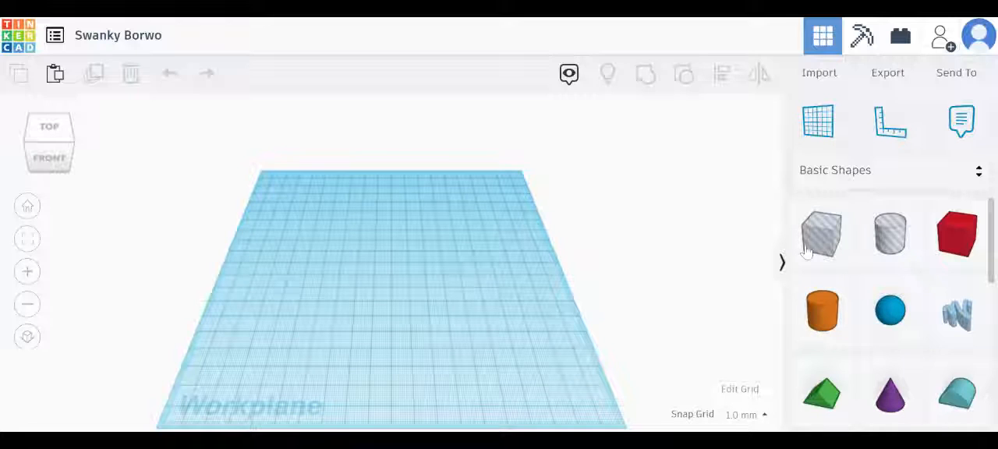
# Place a solid box on the workplane, stretch it into a large flat base slab and set its height to 12 mm
pyautogui.moveTo(979, 240); pyautogui.dragTo(563, 413)
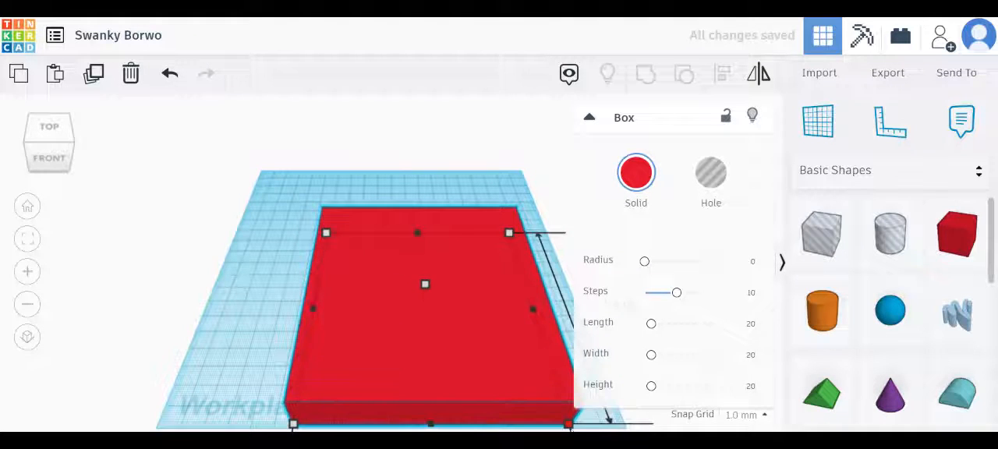
pyautogui.moveTo(425, 287); pyautogui.dragTo(397, 272)
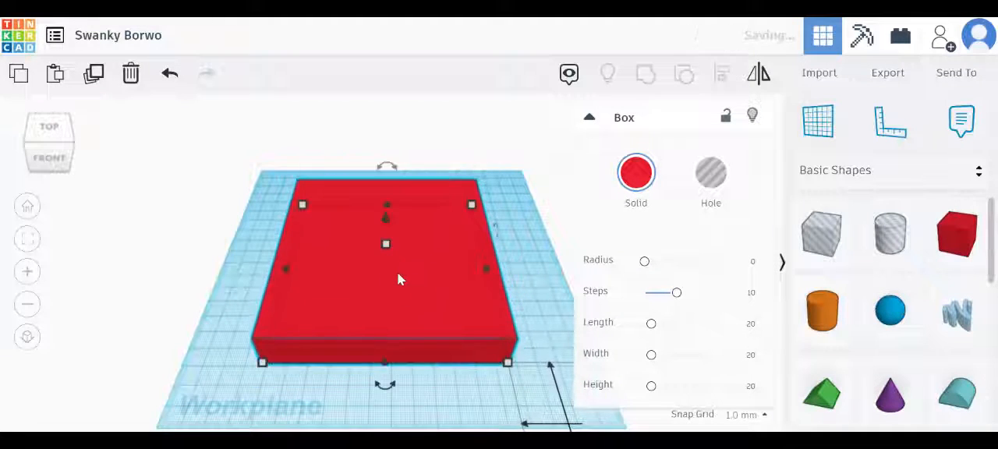
pyautogui.moveTo(508, 366); pyautogui.dragTo(547, 414)
pyautogui.moveTo(440, 306); pyautogui.dragTo(446, 287)
pyautogui.moveTo(394, 253); pyautogui.dragTo(397, 261)
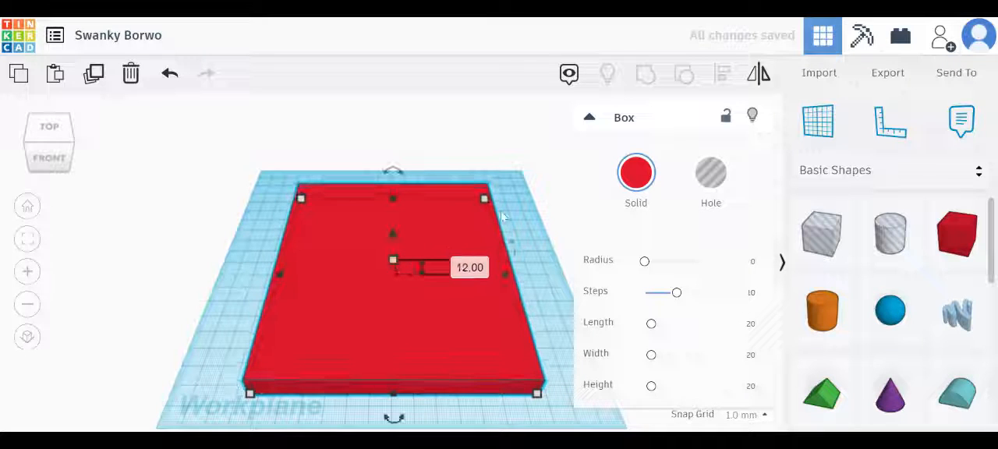
pyautogui.click(532, 195)
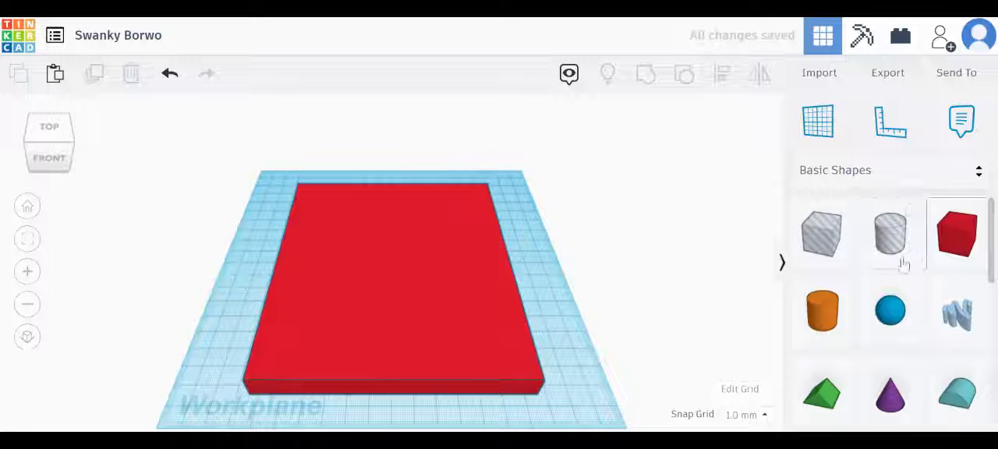
# Add a second box along the base's right edge and shape it into a raised side wall 17 mm wide and about 143 mm long
pyautogui.click(526, 264)
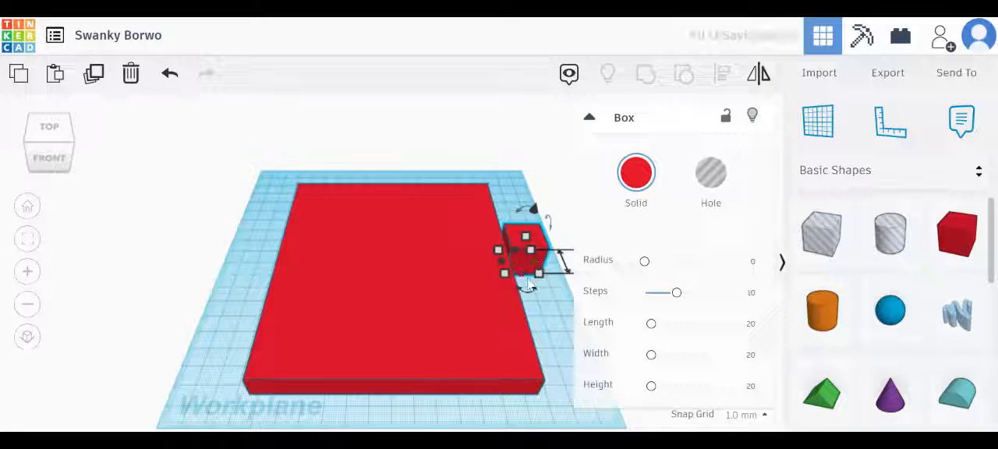
pyautogui.moveTo(527, 286); pyautogui.dragTo(560, 389)
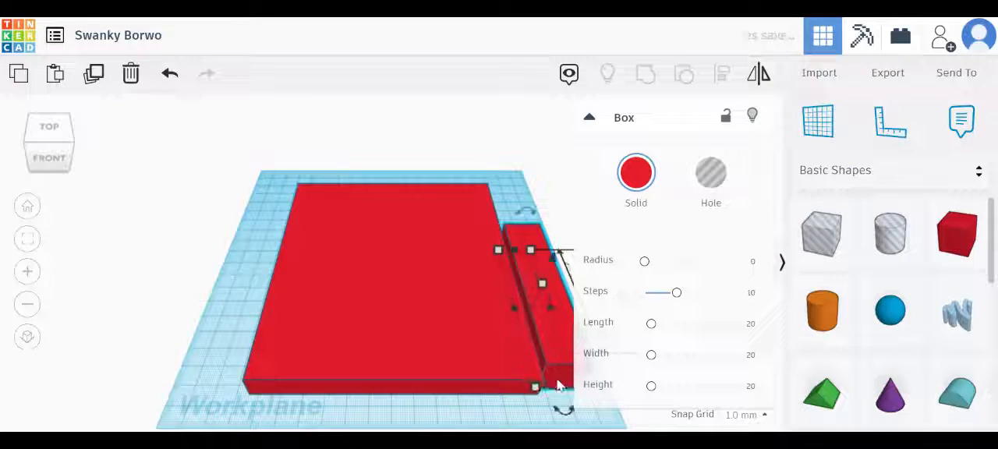
pyautogui.moveTo(507, 286); pyautogui.dragTo(485, 278)
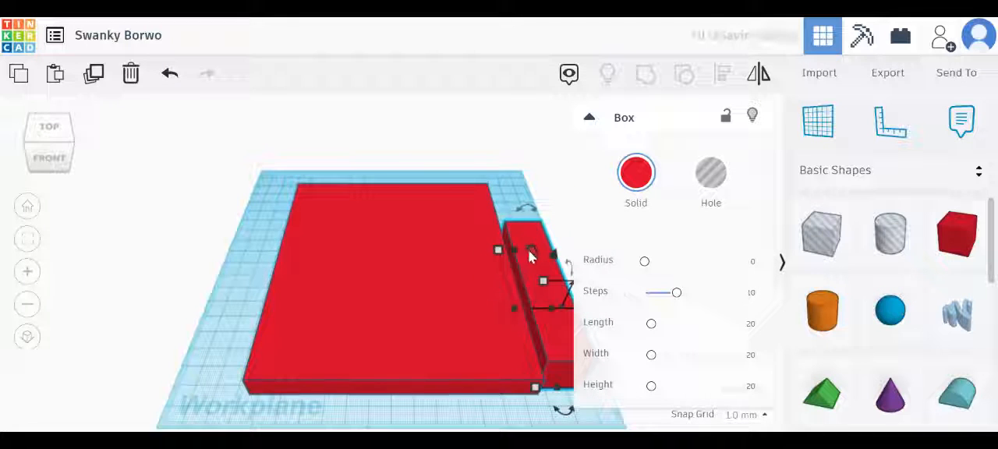
pyautogui.moveTo(530, 250); pyautogui.dragTo(510, 207)
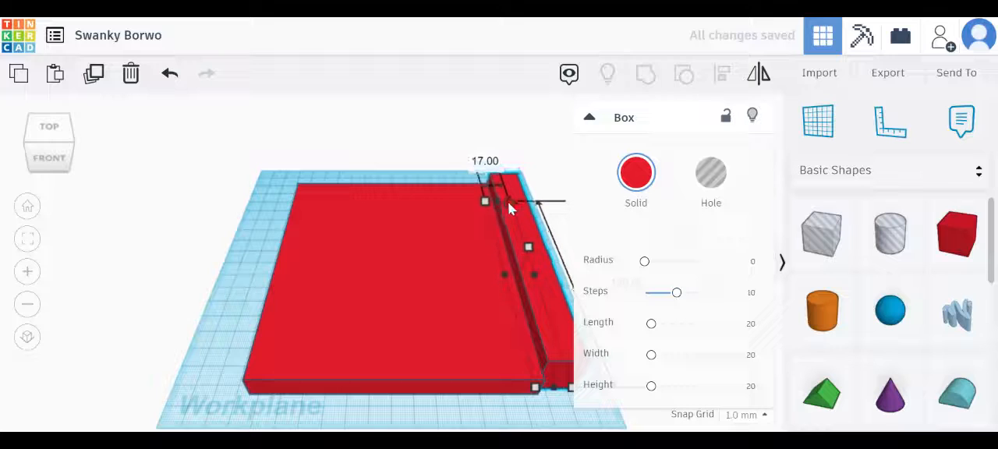
pyautogui.moveTo(563, 391); pyautogui.dragTo(562, 399)
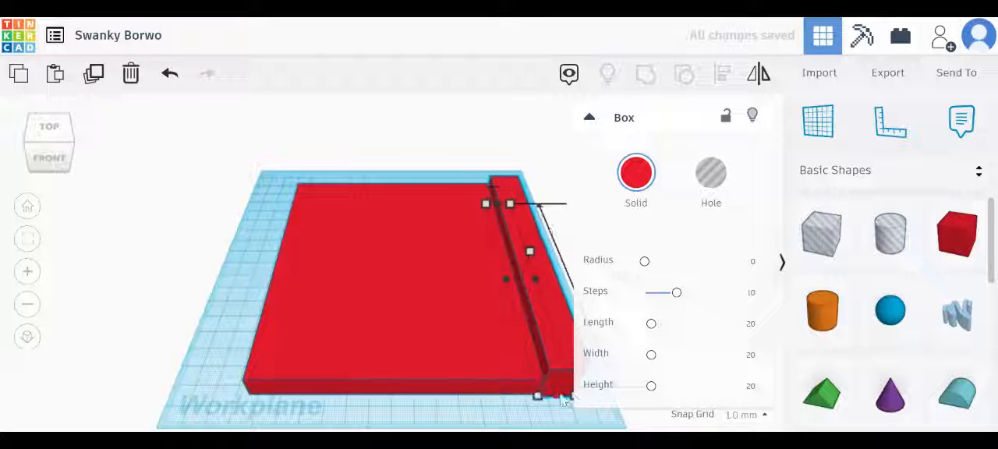
pyautogui.moveTo(530, 248); pyautogui.dragTo(530, 243)
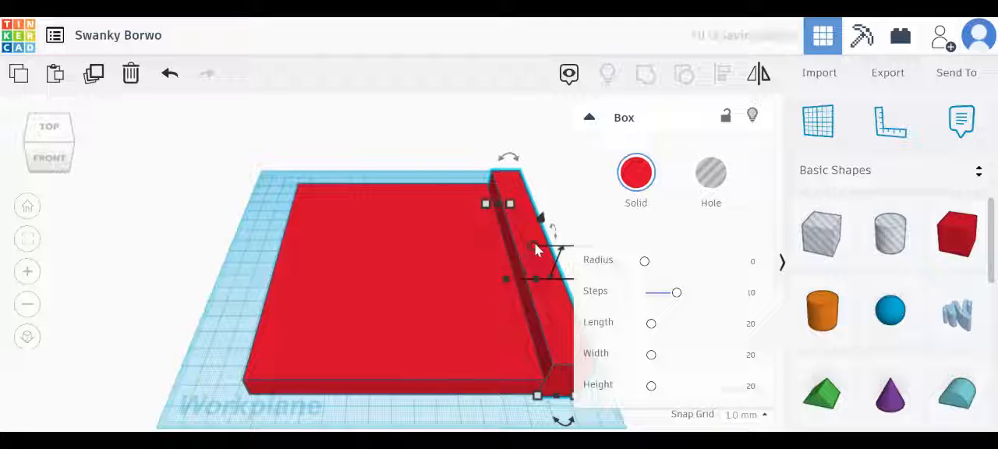
# Duplicate the side wall onto the base's opposite long edge and nudge the original right wall into line with the base
pyautogui.hotkey('ctrl', 'v')
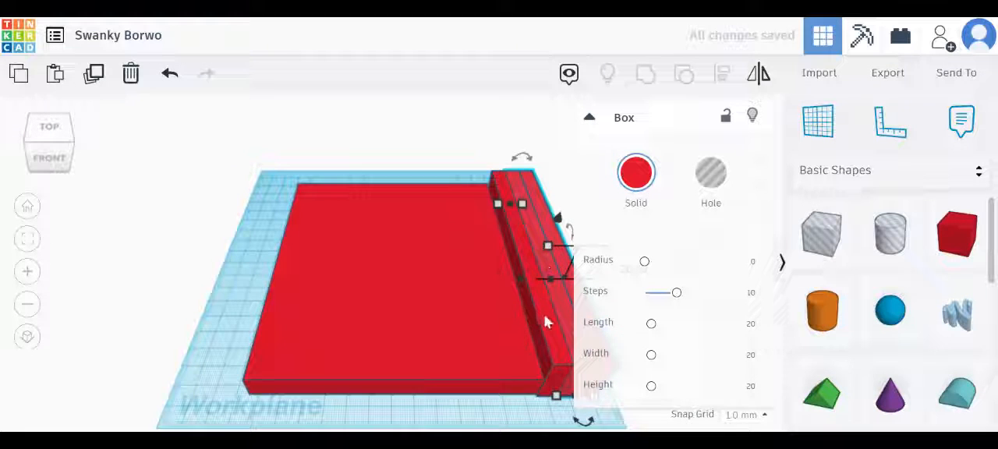
pyautogui.moveTo(571, 290); pyautogui.dragTo(246, 283)
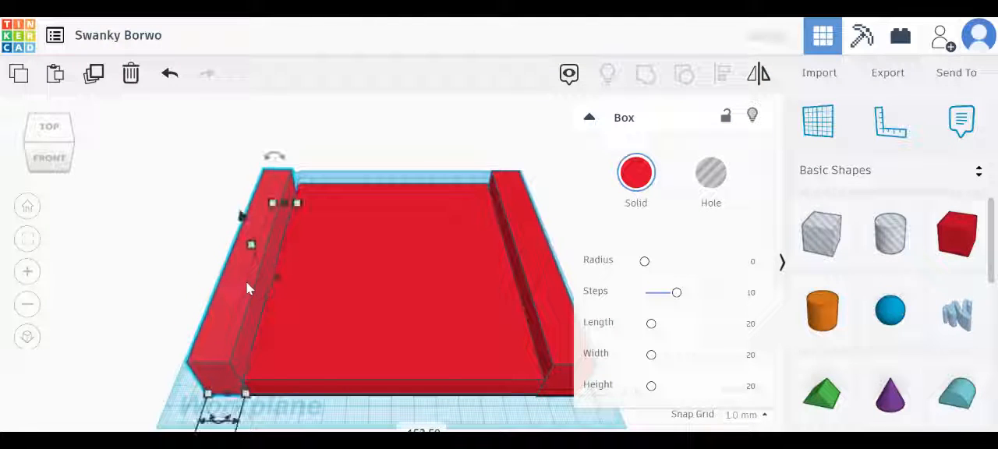
pyautogui.click(48, 128)
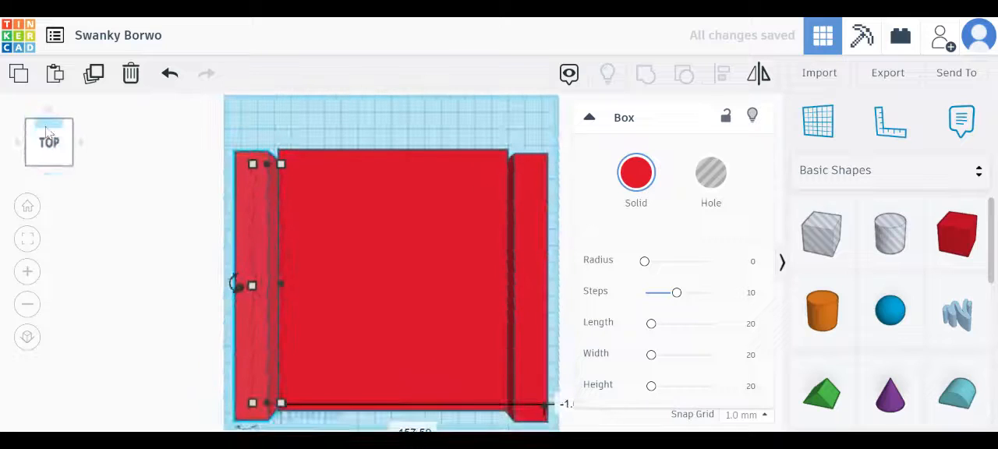
pyautogui.click(534, 279)
pyautogui.moveTo(532, 280); pyautogui.dragTo(532, 258)
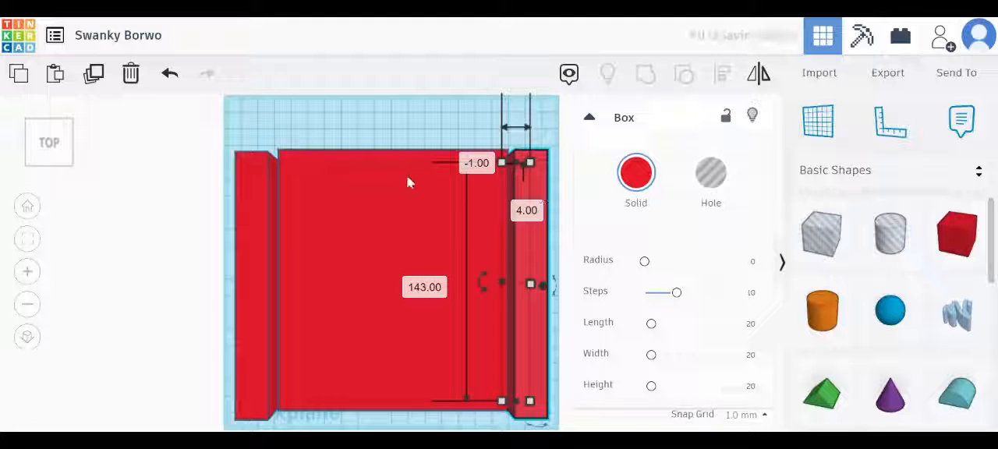
# Narrow the left side wall from its outer edge and shift it 3 mm inward over the base
pyautogui.click(244, 169)
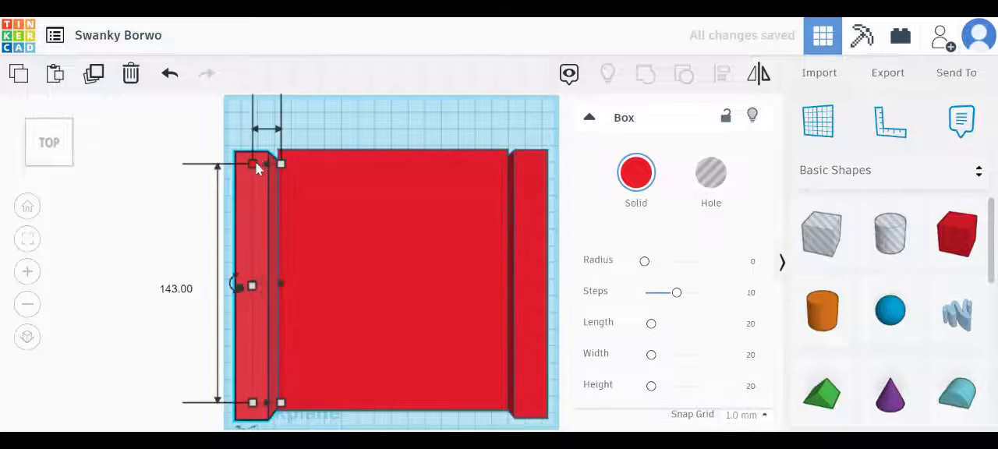
pyautogui.moveTo(256, 163)
pyautogui.mouseDown()
pyautogui.moveTo(259, 151)
pyautogui.moveTo(266, 160)
pyautogui.mouseUp()
pyautogui.moveTo(255, 199); pyautogui.dragTo(265, 205)
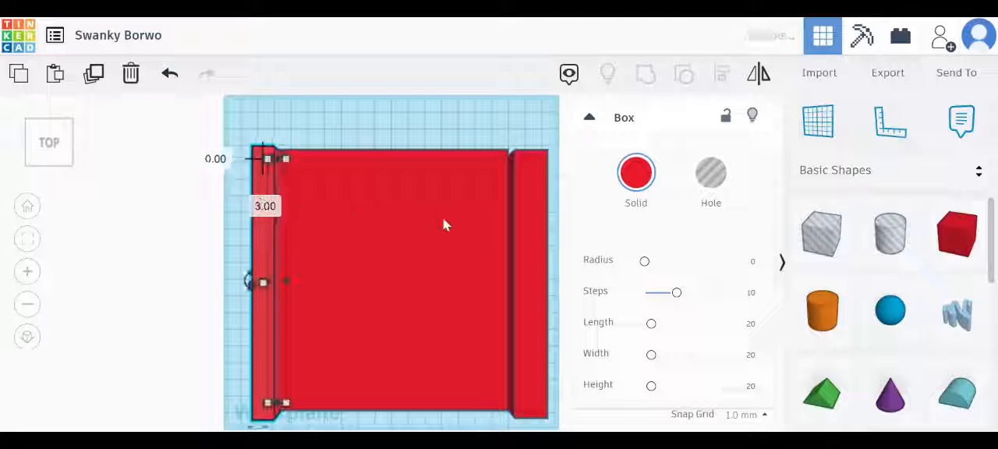
# Move the right side wall inward over the base and narrow it from its inner edge to match the left wall
pyautogui.moveTo(513, 212); pyautogui.dragTo(491, 211)
pyautogui.click(549, 202)
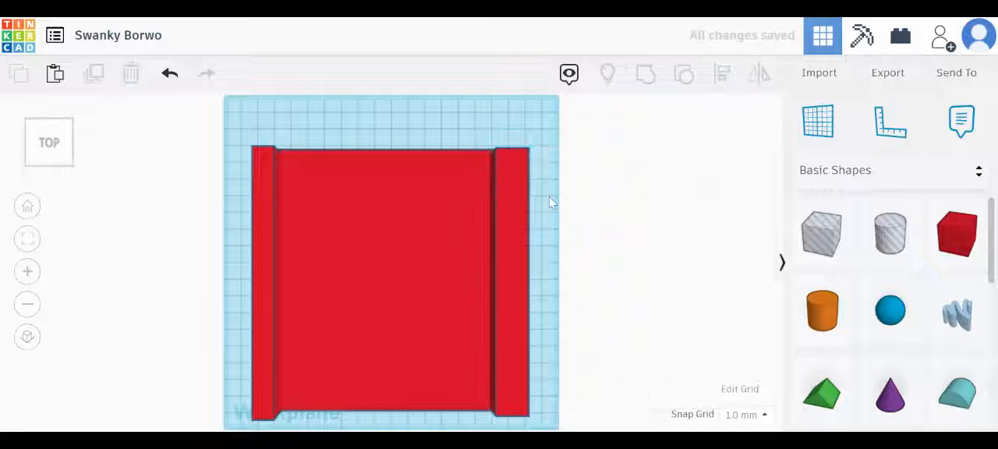
pyautogui.click(509, 214)
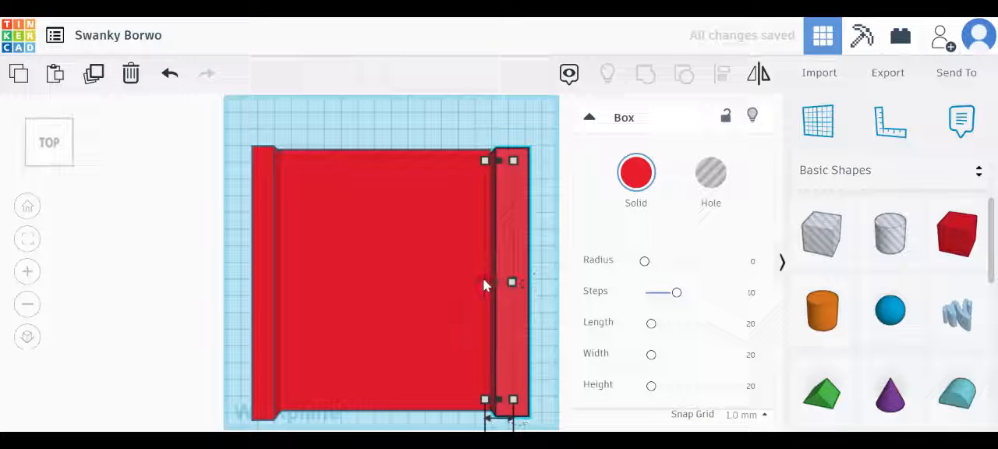
pyautogui.moveTo(483, 280); pyautogui.dragTo(488, 277)
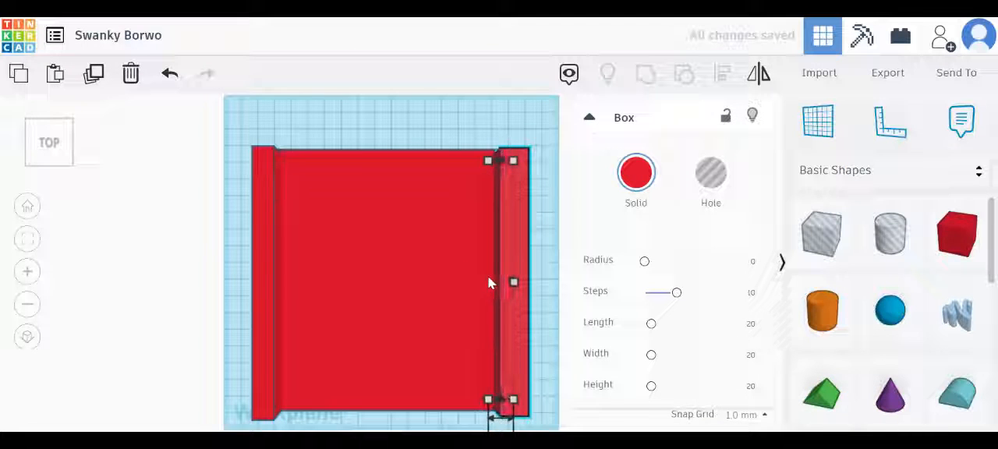
pyautogui.click(545, 208)
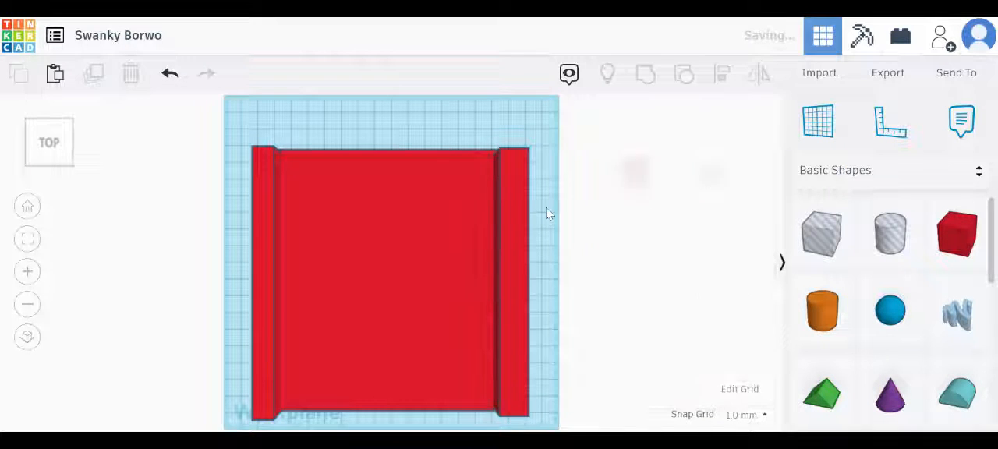
pyautogui.click(512, 265)
pyautogui.moveTo(493, 287); pyautogui.dragTo(499, 286)
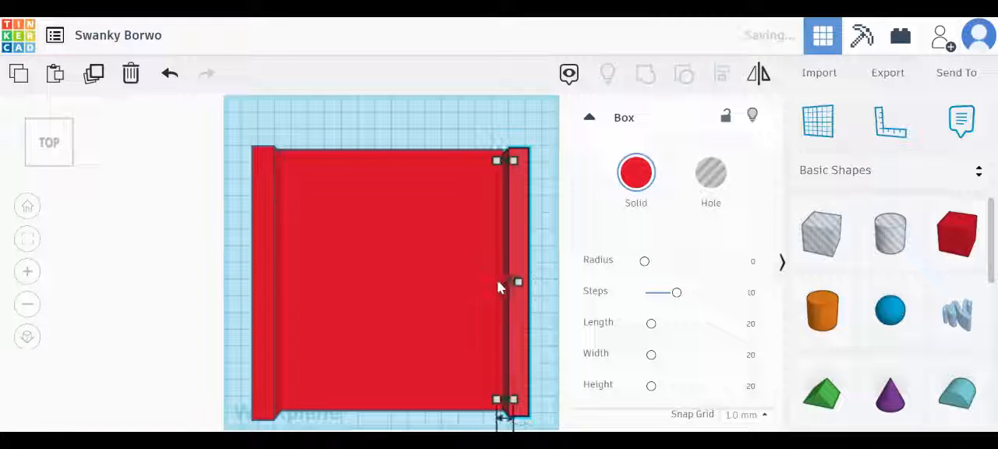
pyautogui.click(539, 180)
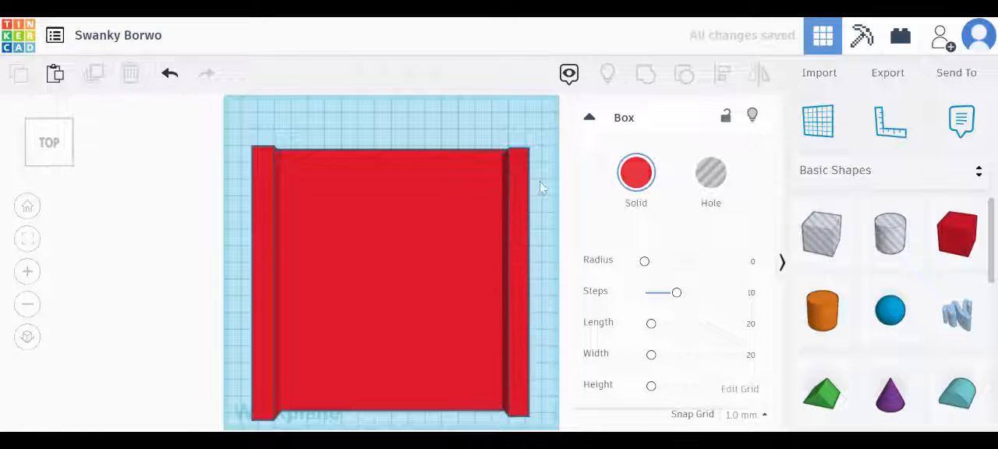
# Shift the left wall 2 mm inward and 3 mm forward, and the right wall 2 mm inward and 5 mm forward
pyautogui.click(57, 165)
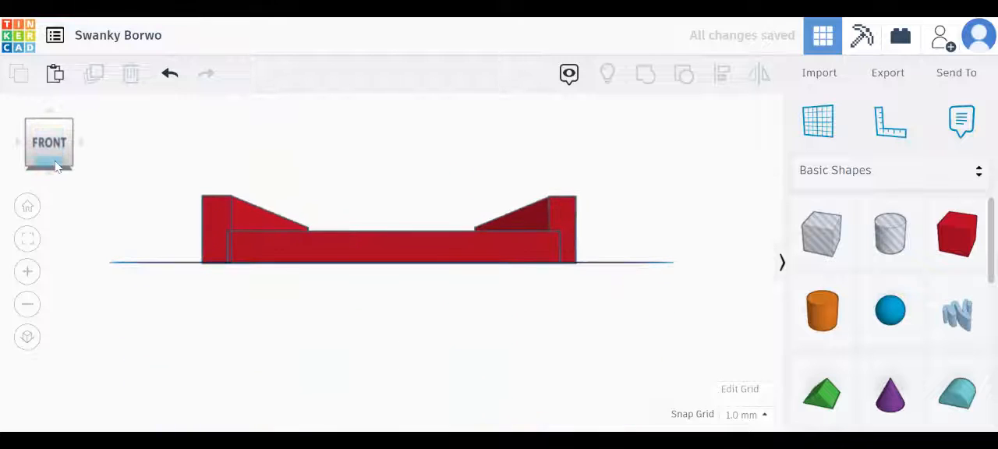
pyautogui.click(46, 129)
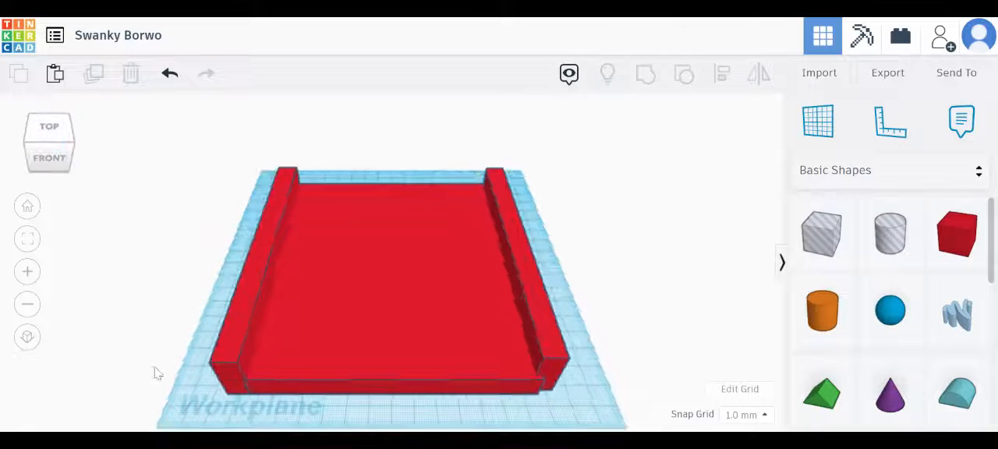
pyautogui.click(226, 341)
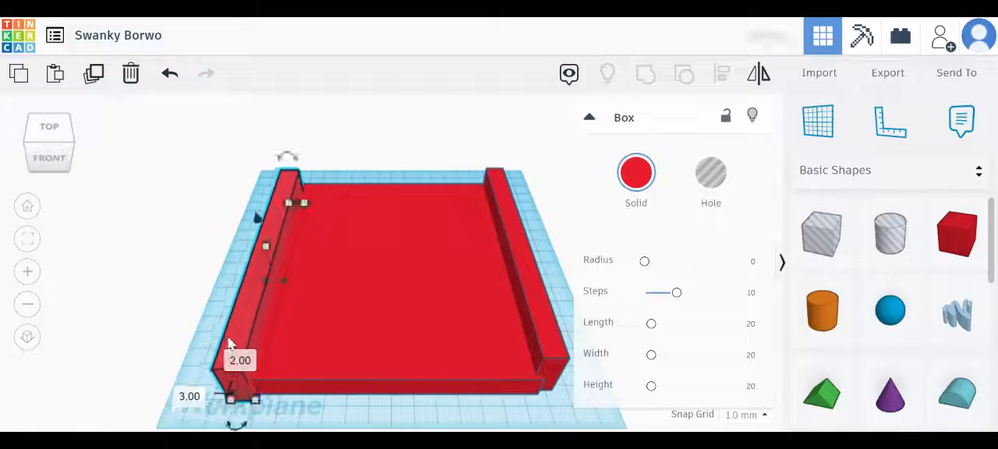
pyautogui.click(541, 310)
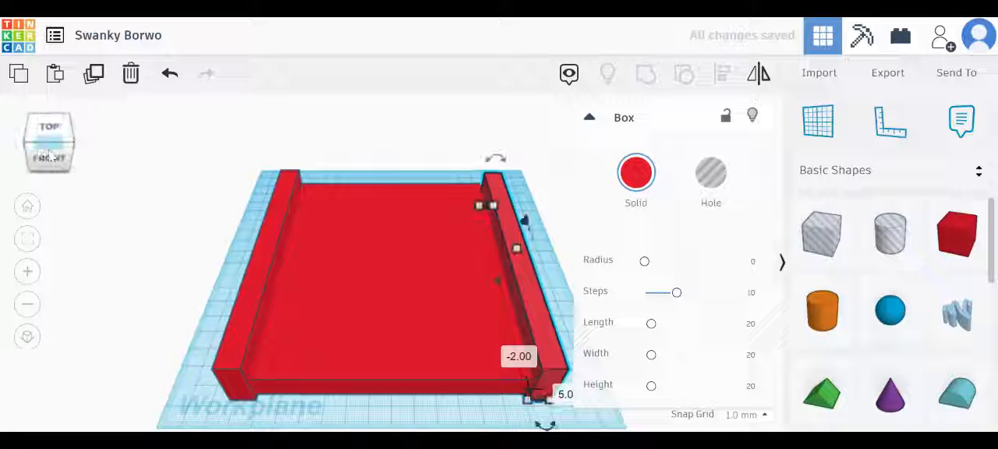
# Lengthen the selected side wall to 151 mm at its rear end so it reaches the base's back edge
pyautogui.click(56, 159)
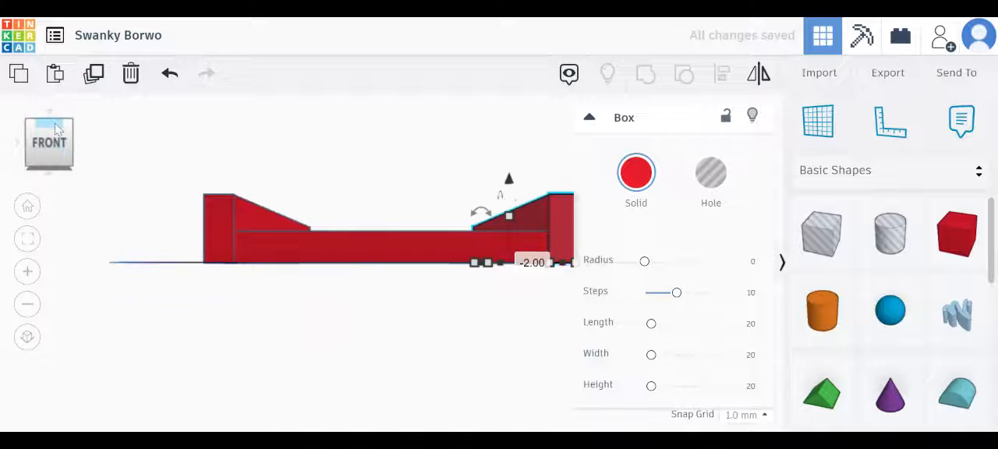
pyautogui.click(54, 121)
pyautogui.click(56, 132)
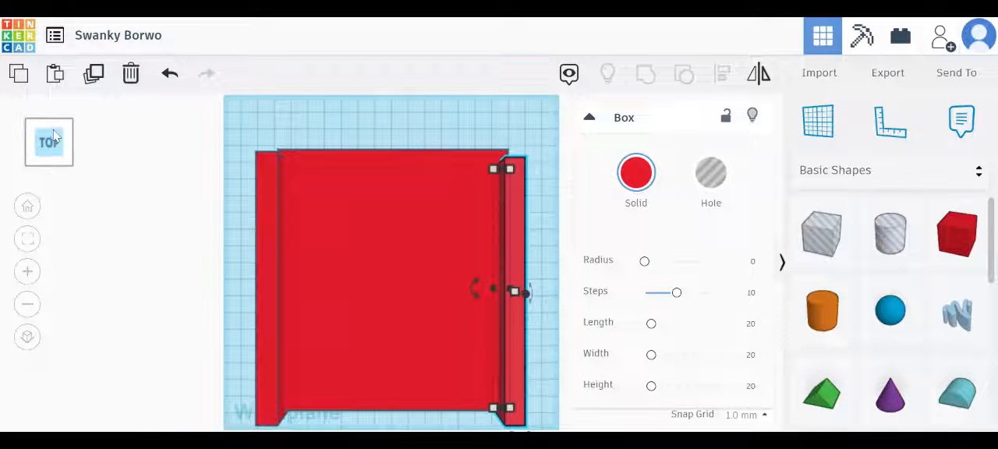
pyautogui.click(54, 158)
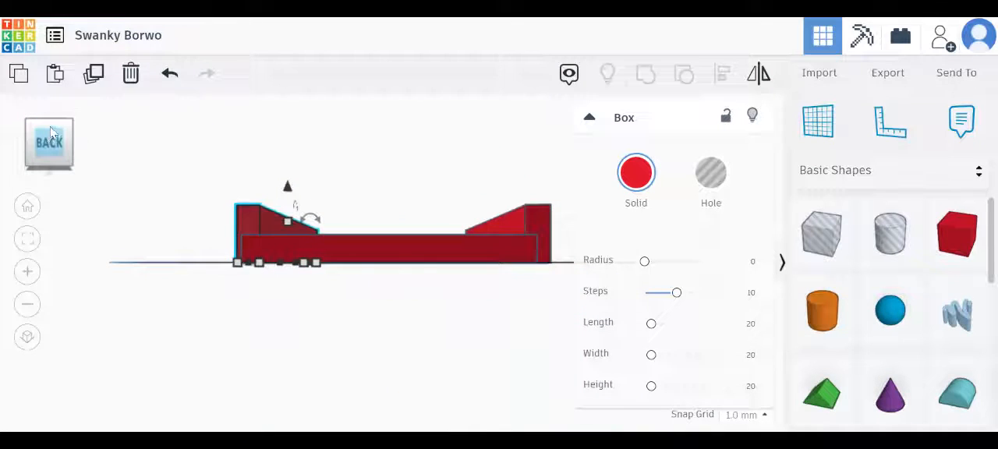
pyautogui.click(51, 134)
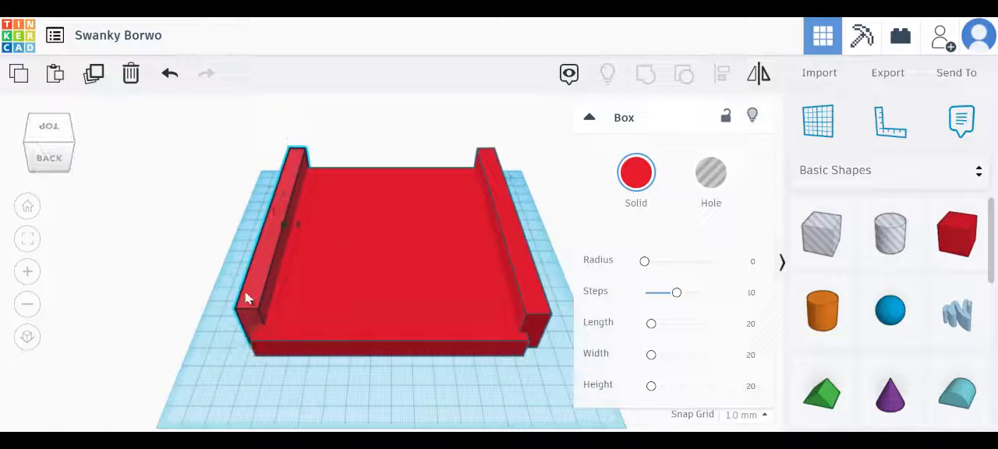
pyautogui.moveTo(249, 343)
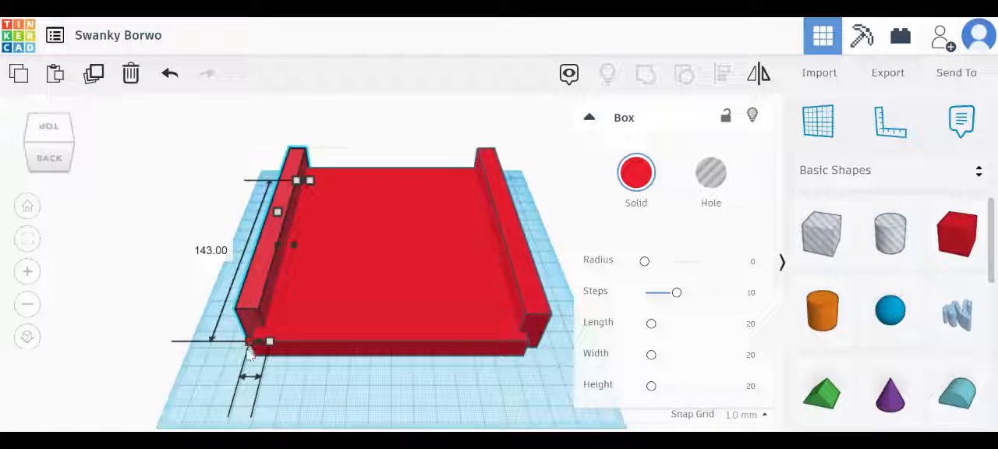
pyautogui.moveTo(248, 351); pyautogui.dragTo(246, 358)
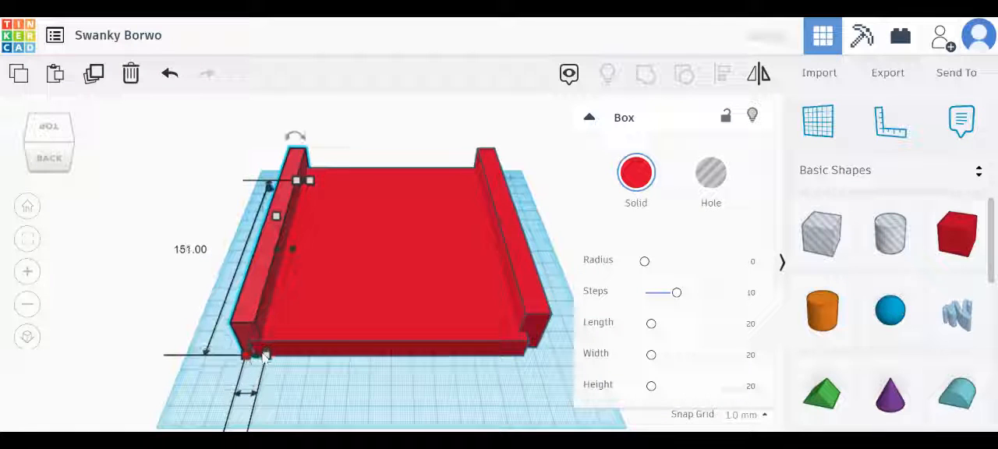
# Lengthen the opposite side wall to 152 mm at its rear end to reach the base's back edge
pyautogui.click(544, 338)
pyautogui.click(523, 311)
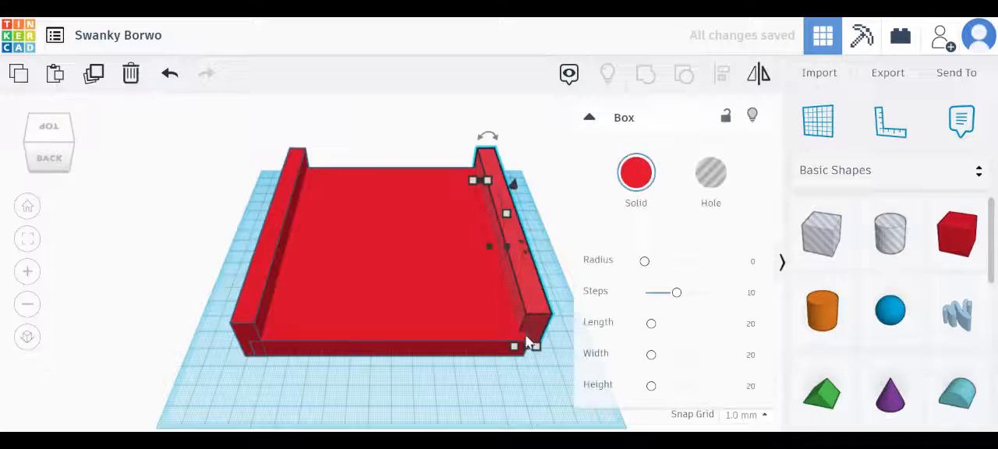
pyautogui.moveTo(529, 357)
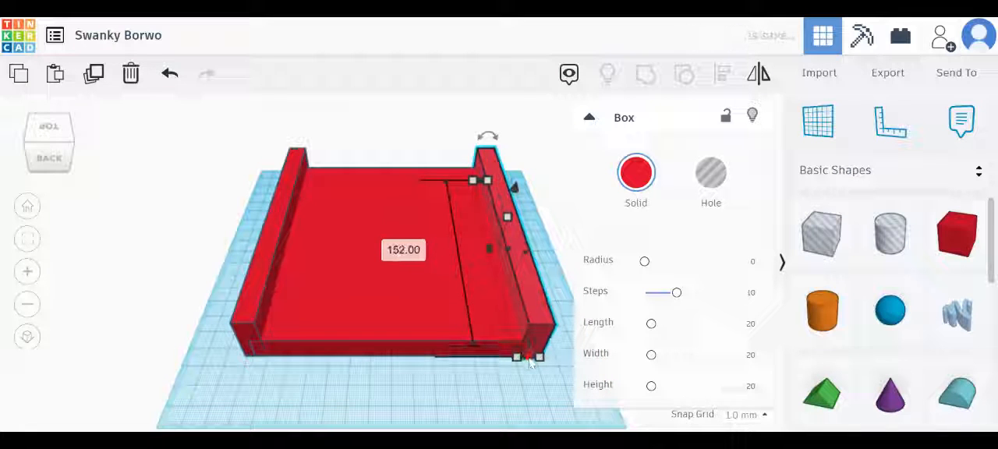
pyautogui.click(532, 219)
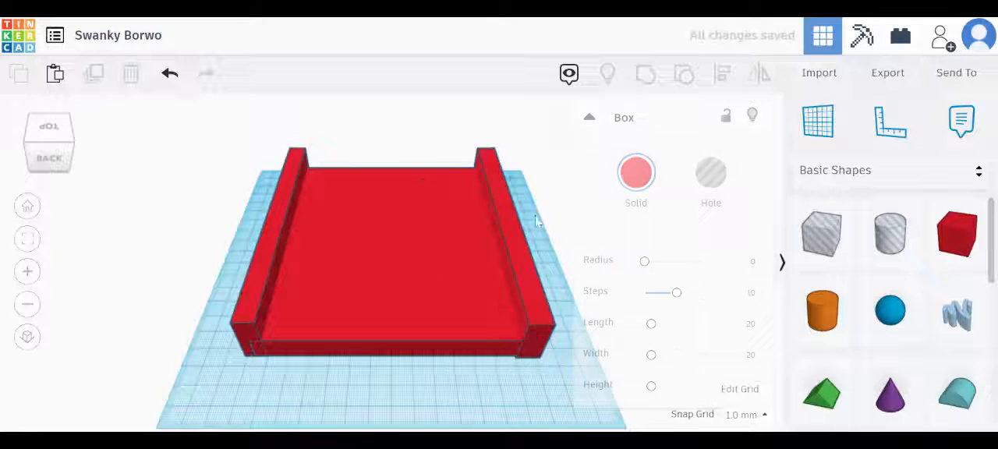
# Add a box hole at the middle of the base's front edge, between the two side walls
pyautogui.click(56, 129)
pyautogui.click(55, 134)
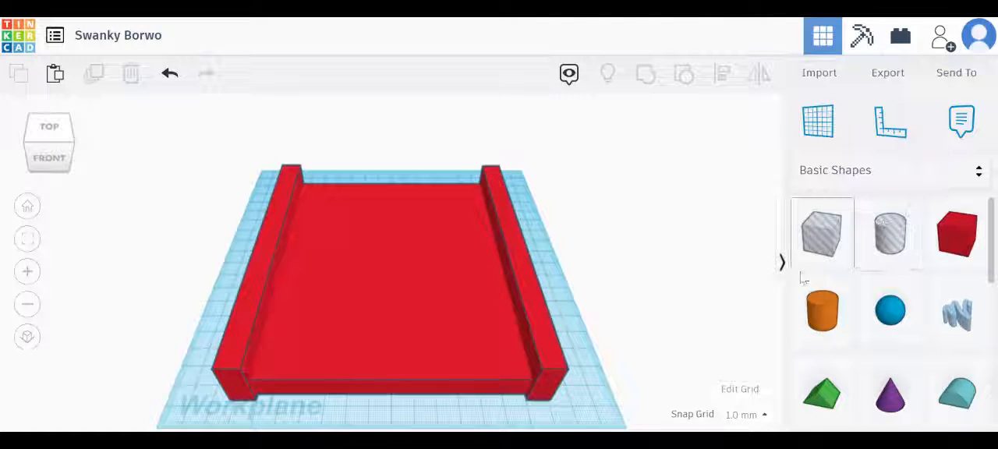
pyautogui.moveTo(822, 233); pyautogui.dragTo(398, 383)
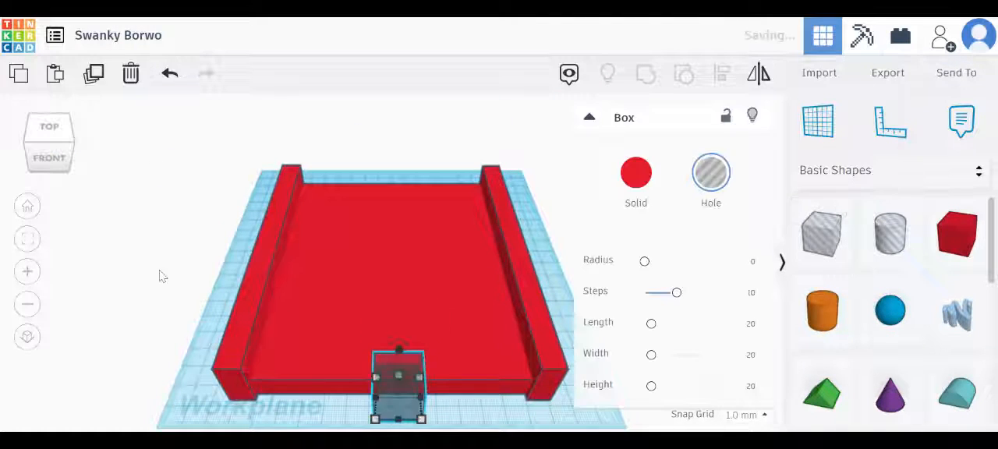
pyautogui.click(49, 158)
pyautogui.click(49, 164)
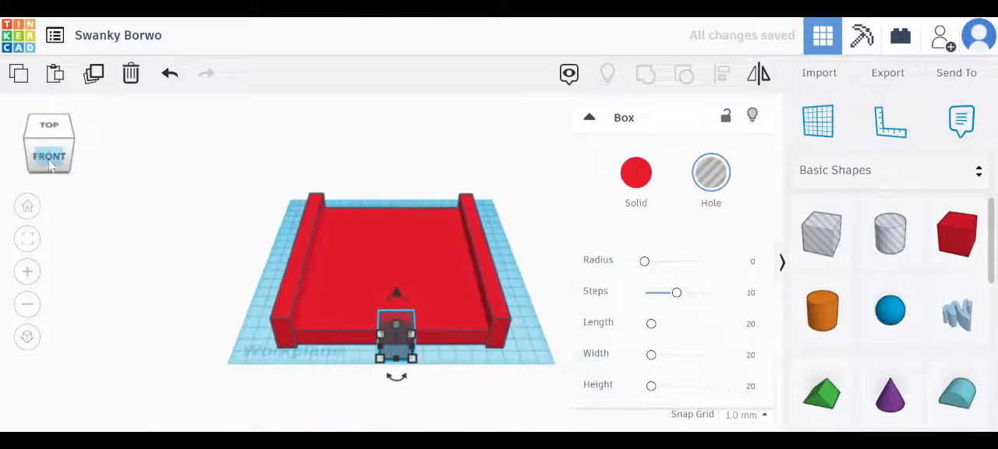
pyautogui.click(51, 165)
pyautogui.click(64, 131)
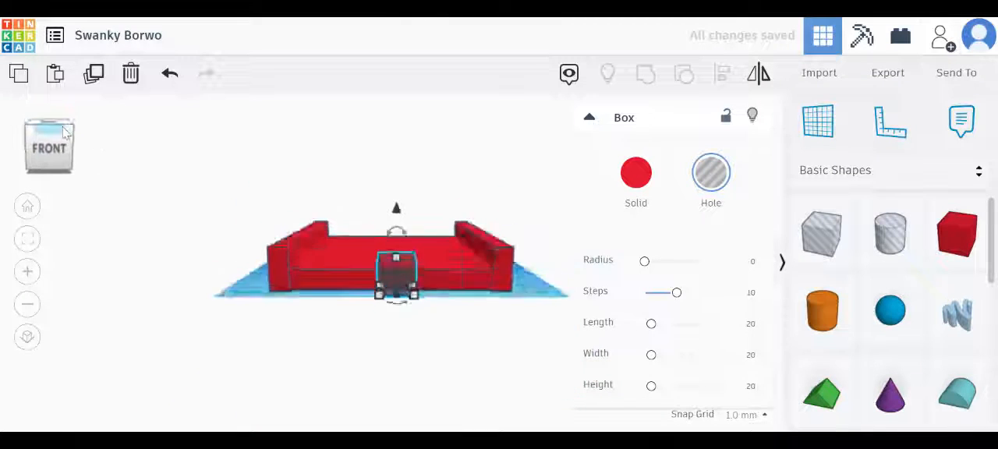
pyautogui.click(481, 394)
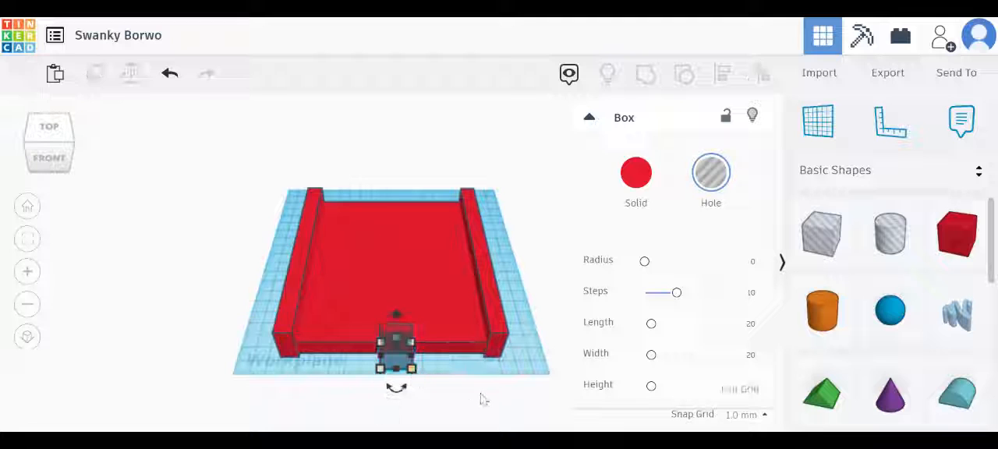
# Stretch the box hole between the side walls to 122 mm wide and 147 mm long over the base, and lower its height
pyautogui.click(401, 357)
pyautogui.moveTo(411, 368); pyautogui.dragTo(482, 357)
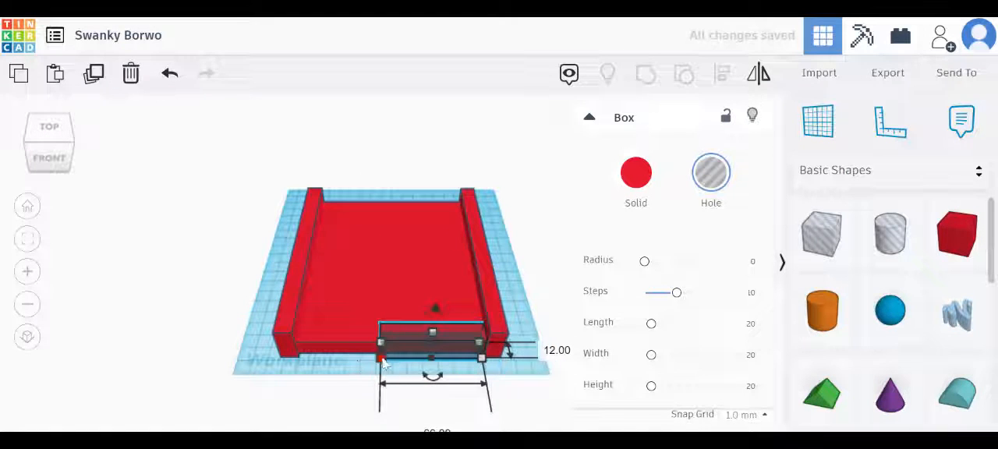
pyautogui.moveTo(382, 361); pyautogui.dragTo(295, 347)
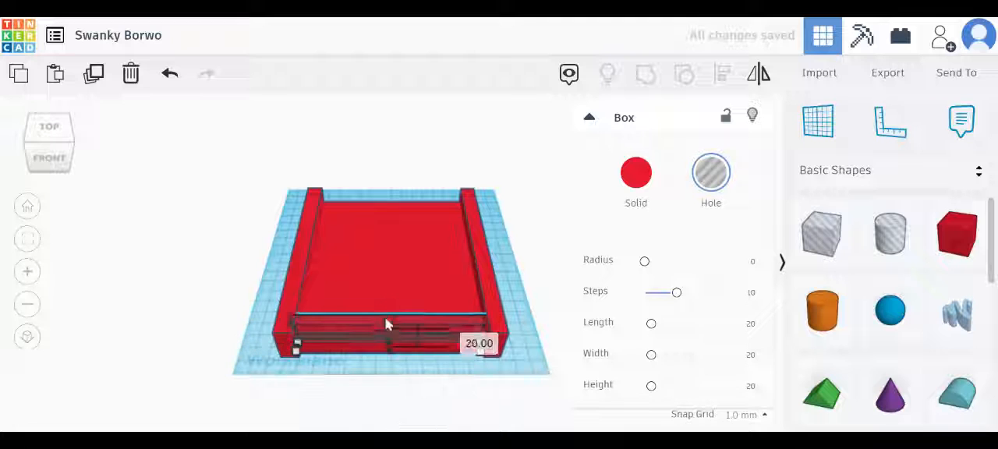
pyautogui.moveTo(387, 324); pyautogui.dragTo(405, 341)
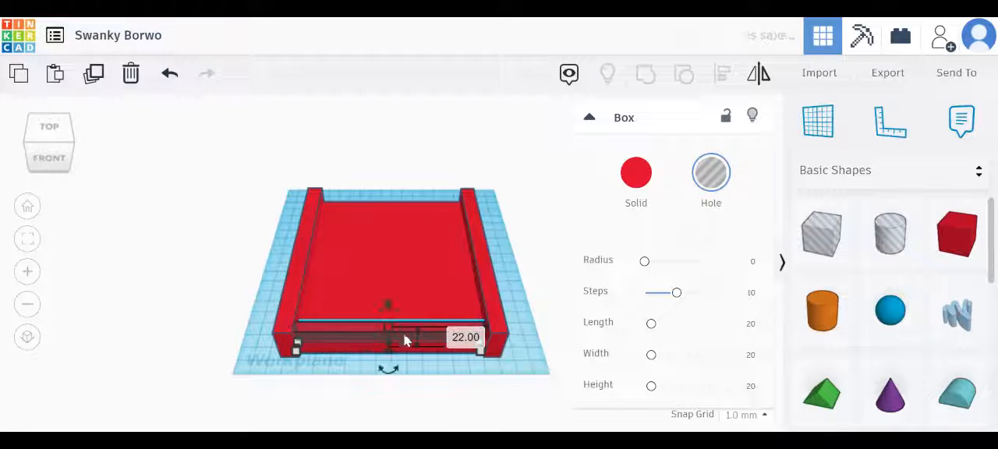
pyautogui.moveTo(295, 344); pyautogui.dragTo(320, 212)
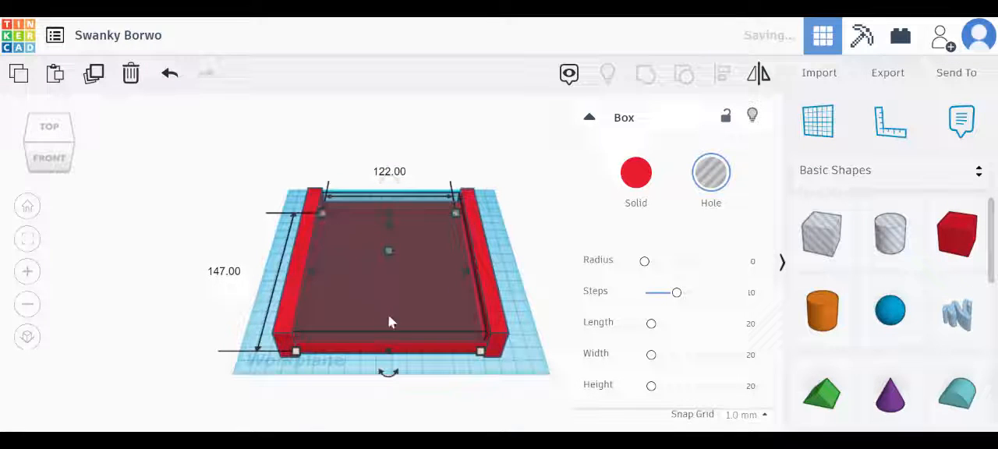
# Turn the box hole covering the base into a solid and color it white
pyautogui.click(638, 177)
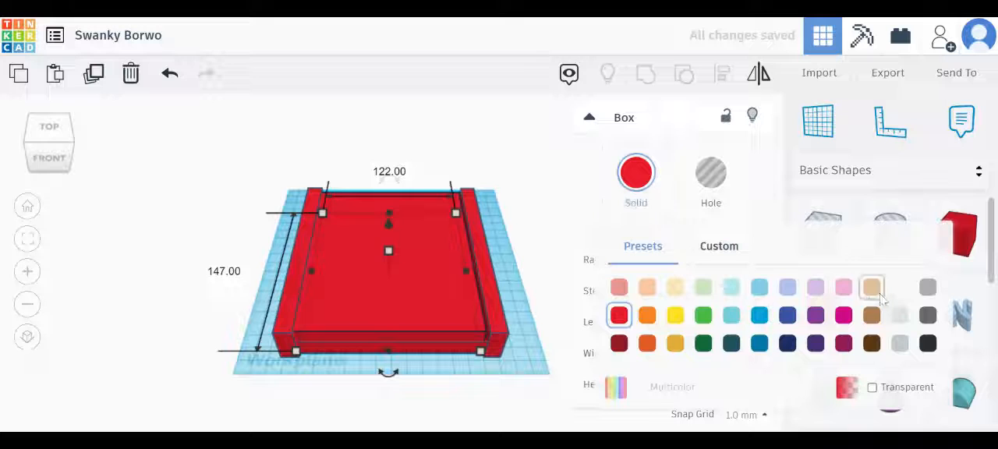
pyautogui.click(898, 287)
pyautogui.click(523, 229)
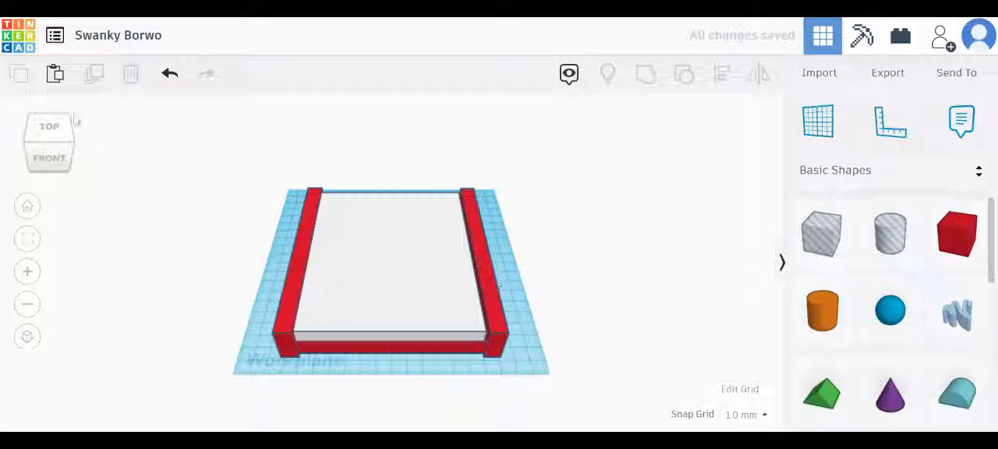
pyautogui.click(51, 135)
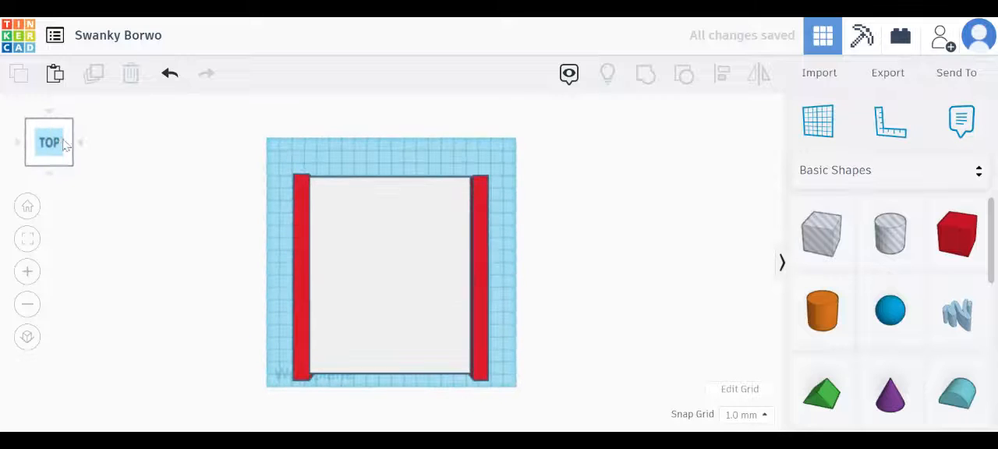
pyautogui.click(71, 153)
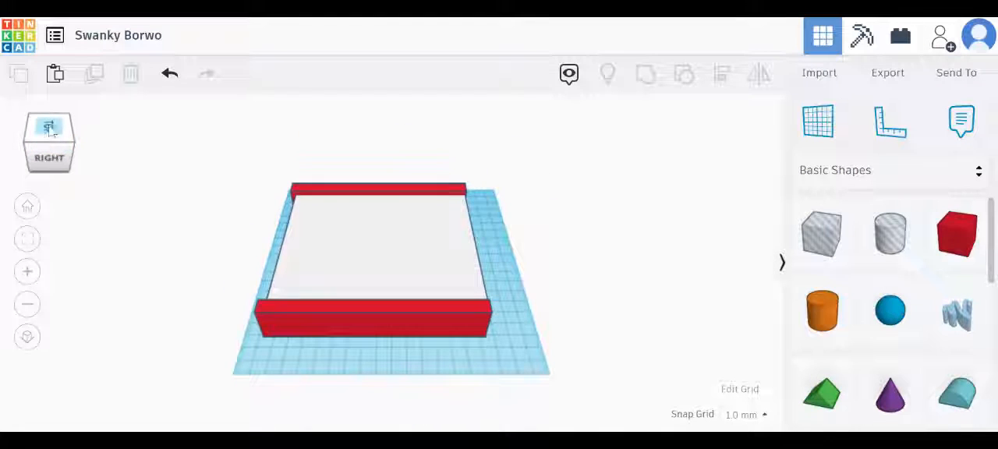
pyautogui.click(31, 135)
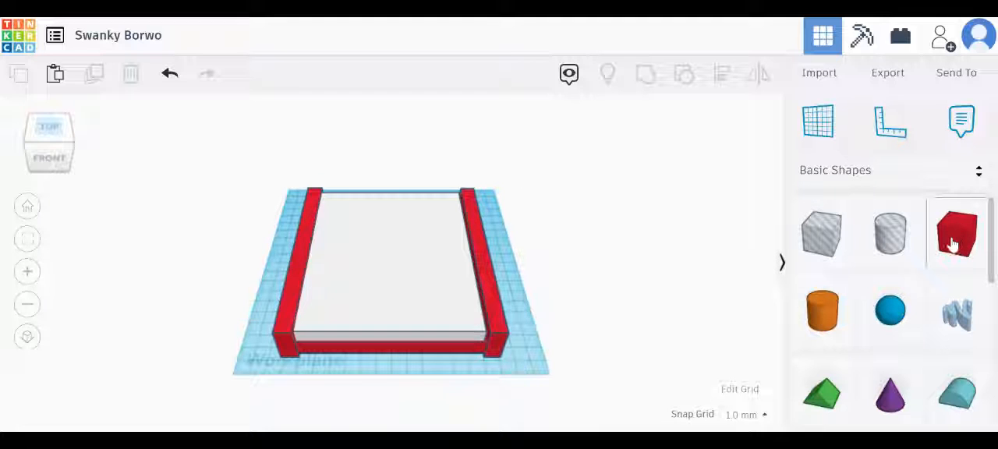
pyautogui.moveTo(952, 244); pyautogui.dragTo(556, 219)
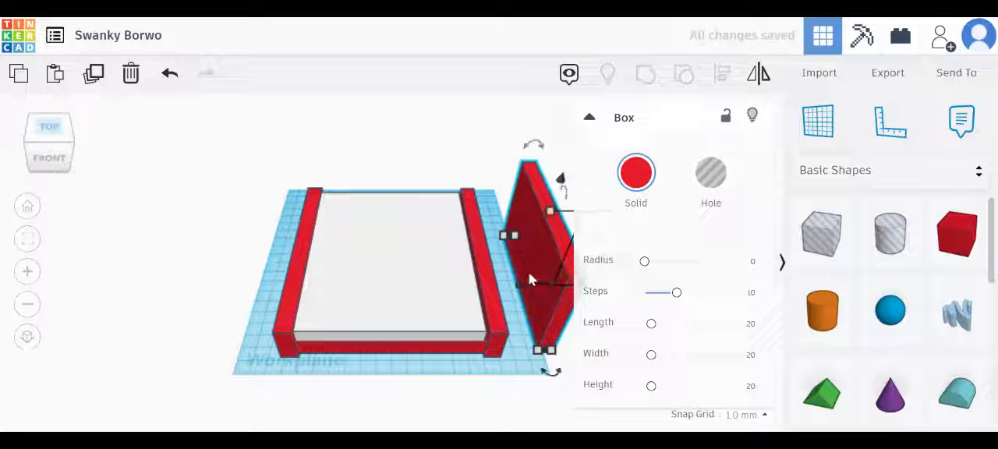
pyautogui.moveTo(530, 279); pyautogui.dragTo(492, 241)
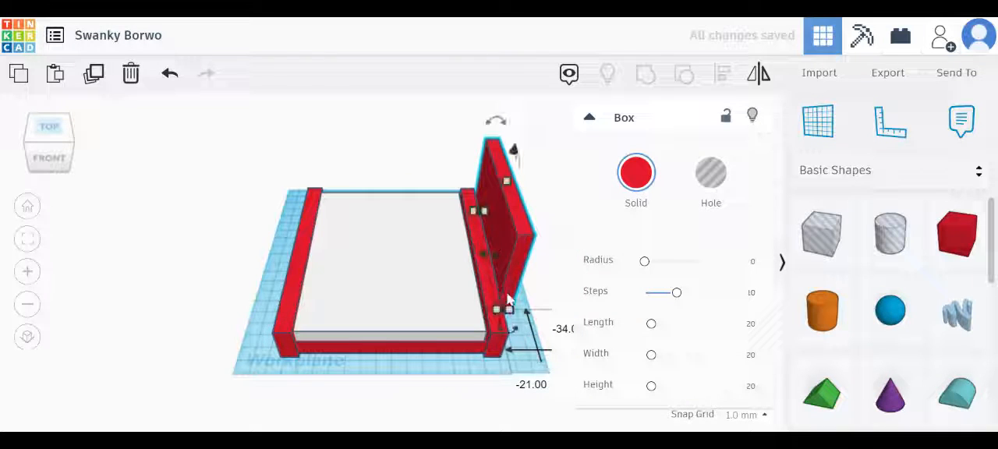
pyautogui.moveTo(511, 312); pyautogui.dragTo(527, 360)
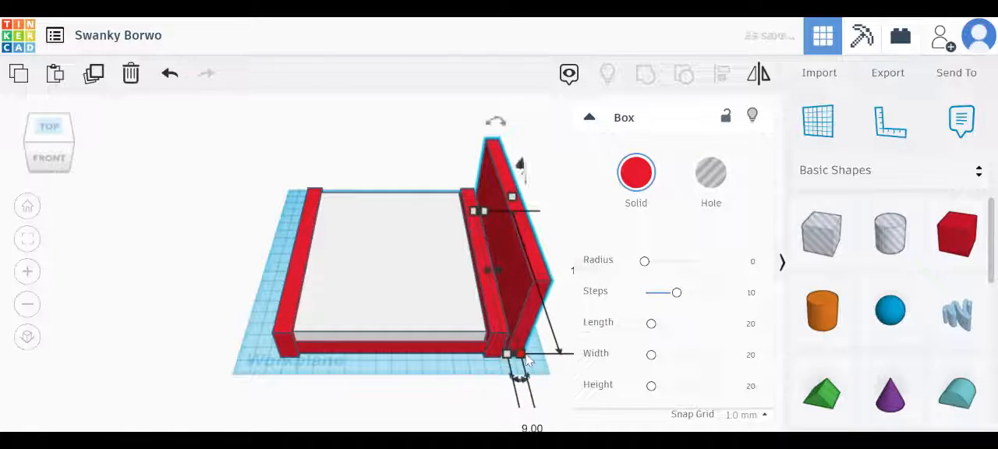
pyautogui.moveTo(523, 275); pyautogui.dragTo(359, 271)
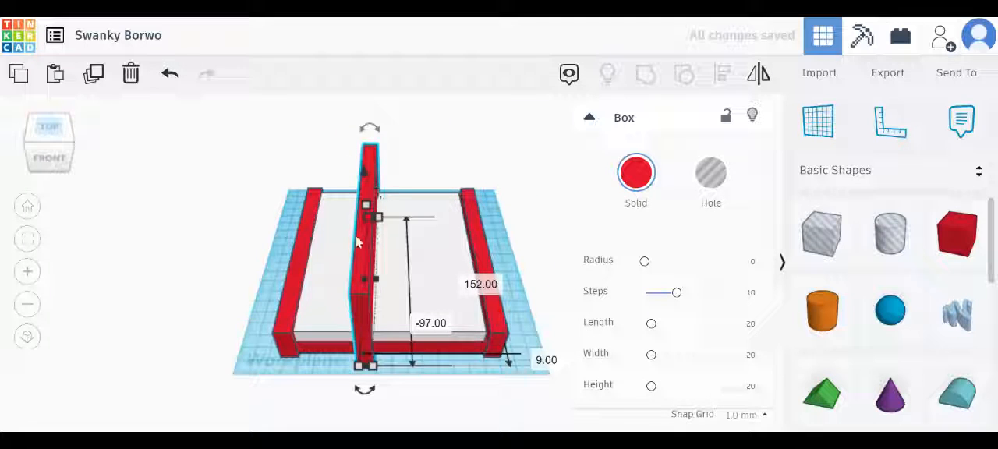
pyautogui.moveTo(365, 296); pyautogui.dragTo(284, 197)
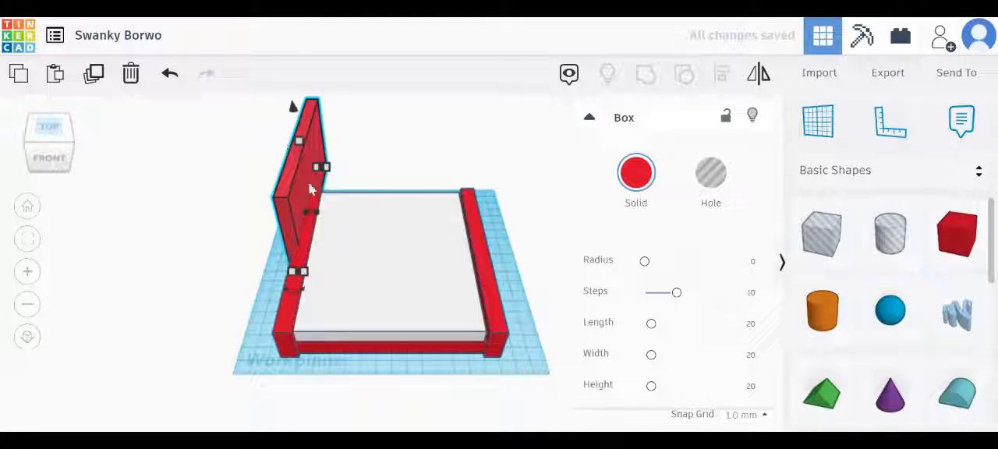
pyautogui.moveTo(288, 202); pyautogui.dragTo(282, 377)
pyautogui.click(558, 315)
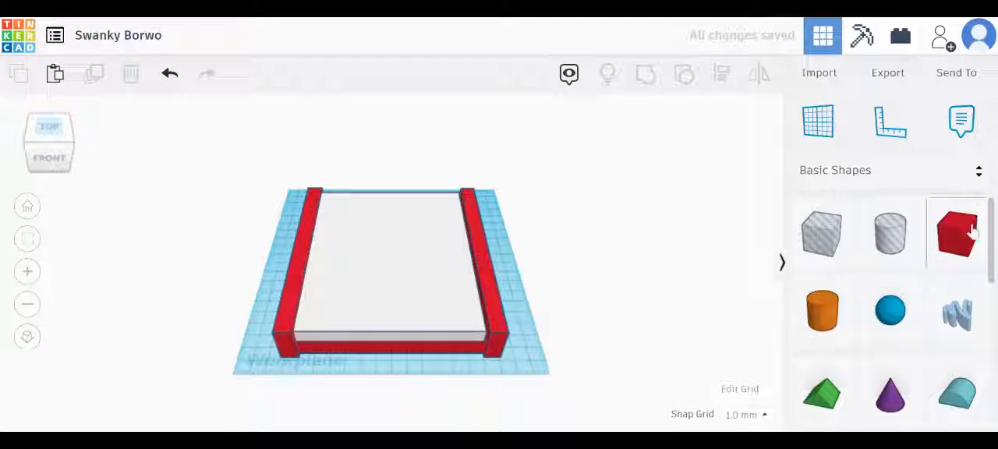
# Add a red box beside the base's front corner and stretch it into an upright panel 179 mm wide, 11 mm deep and about 101 mm tall
pyautogui.moveTo(972, 229); pyautogui.dragTo(527, 358)
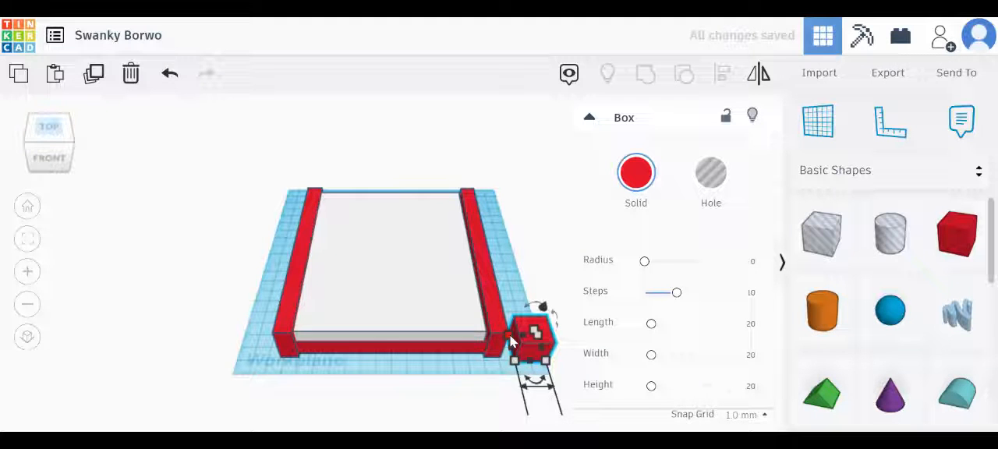
pyautogui.moveTo(508, 334); pyautogui.dragTo(275, 355)
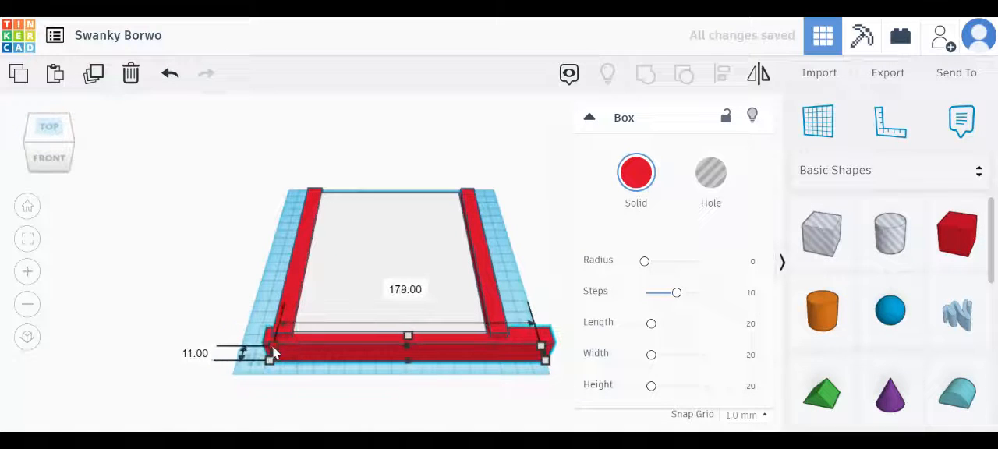
pyautogui.moveTo(407, 335); pyautogui.dragTo(422, 232)
# Shift the upright panel 166 mm back and 7 mm left, and nudge it forward onto the rear ends of the side walls
pyautogui.moveTo(457, 262); pyautogui.dragTo(425, 113)
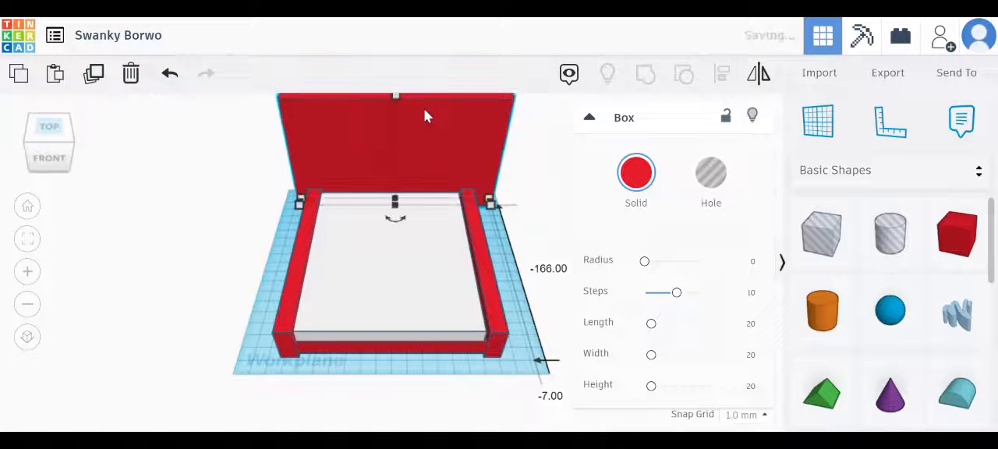
pyautogui.click(43, 128)
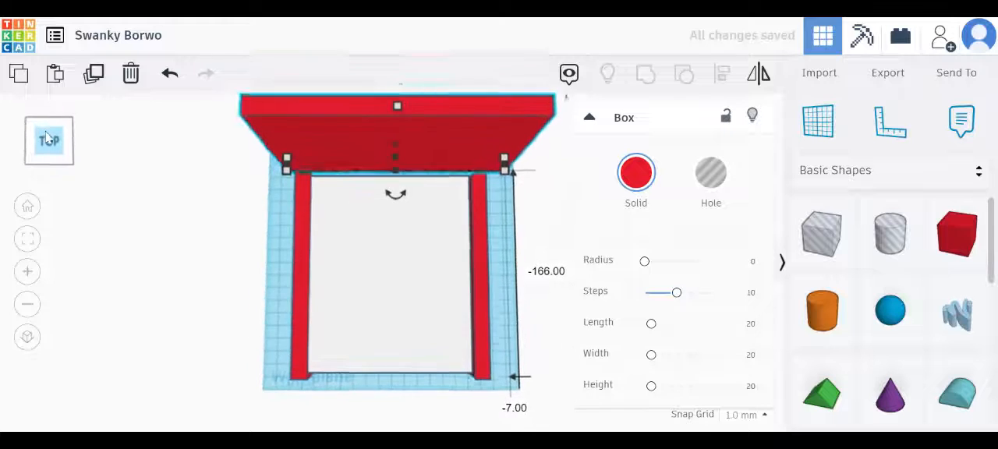
pyautogui.moveTo(369, 115); pyautogui.dragTo(367, 138)
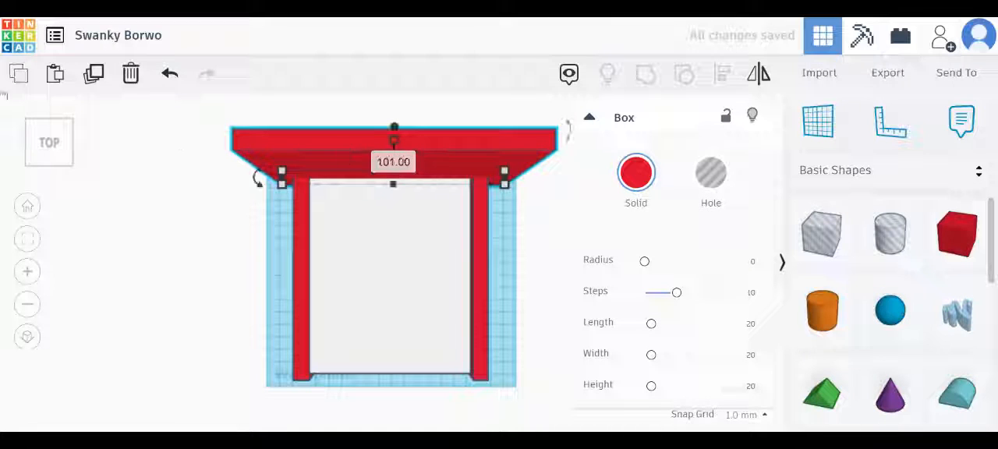
pyautogui.click(56, 154)
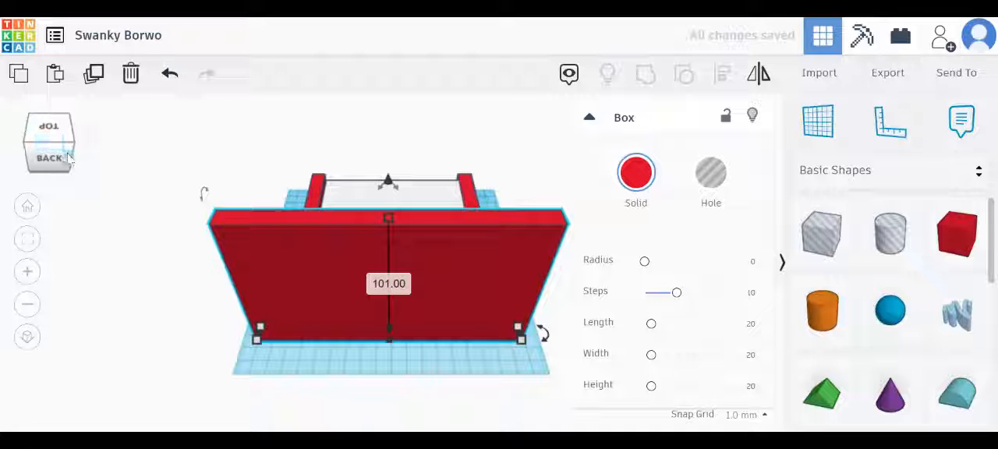
pyautogui.click(53, 126)
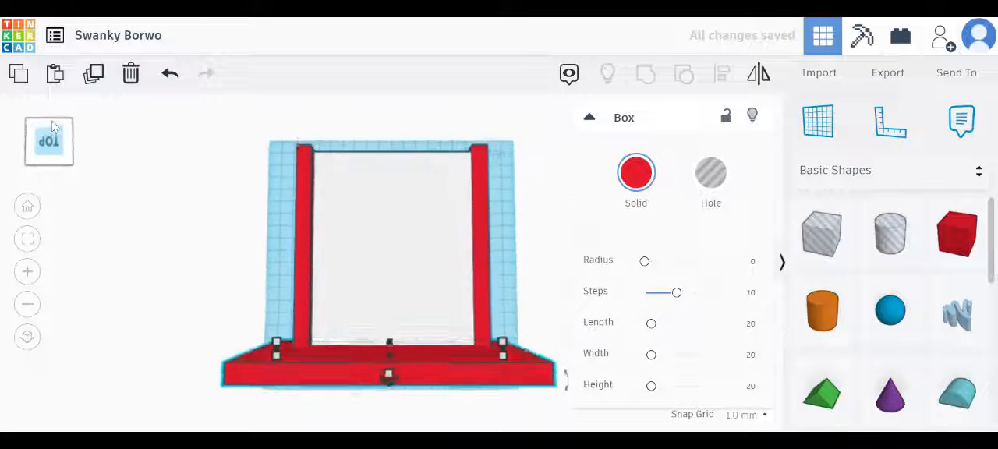
pyautogui.click(55, 126)
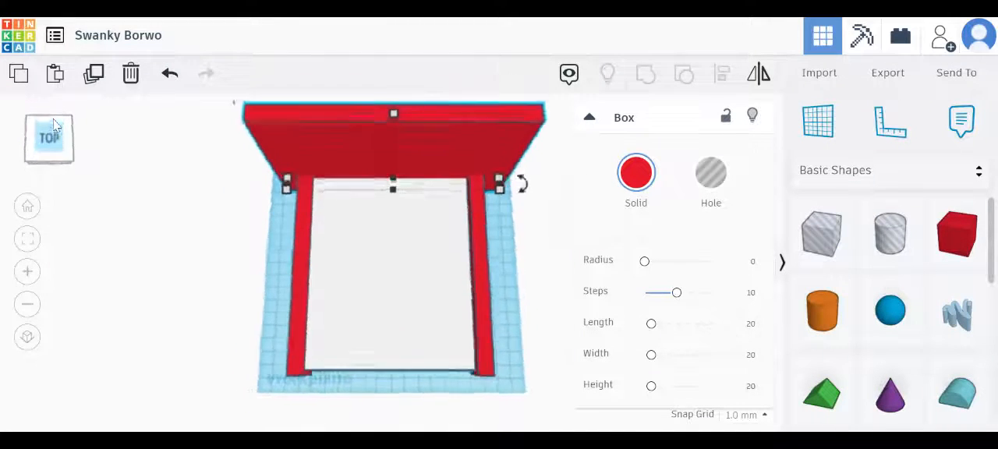
pyautogui.click(59, 161)
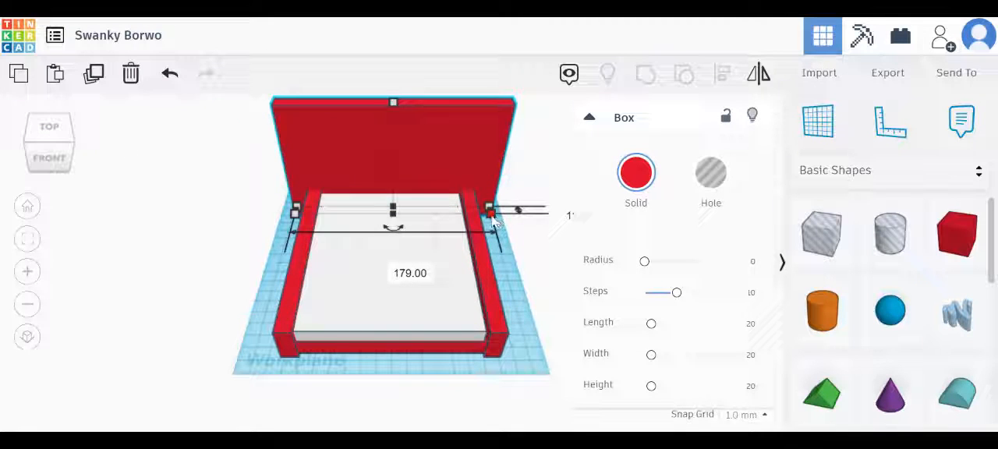
# Narrow the rear panel from both ends to 149 mm wide and 7 mm deep, and lower its height to 88 mm
pyautogui.moveTo(489, 214); pyautogui.dragTo(470, 211)
pyautogui.moveTo(297, 209); pyautogui.dragTo(309, 208)
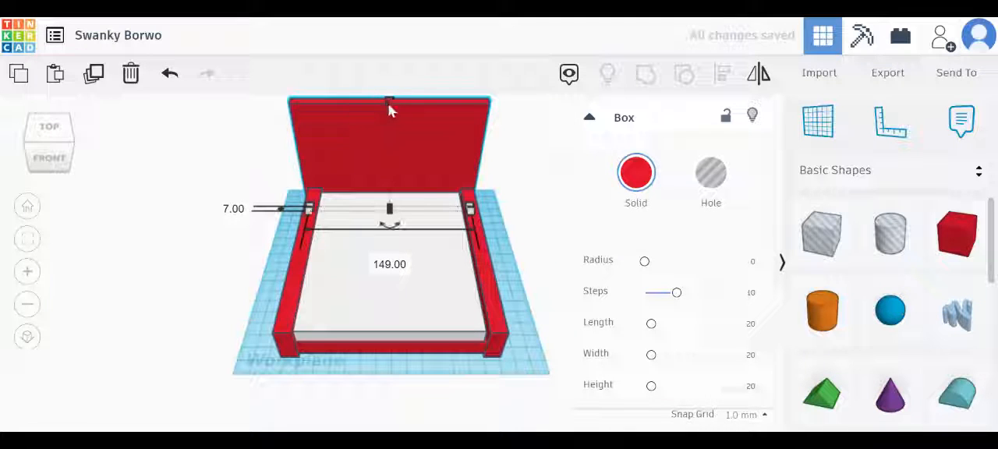
pyautogui.moveTo(391, 114); pyautogui.dragTo(392, 120)
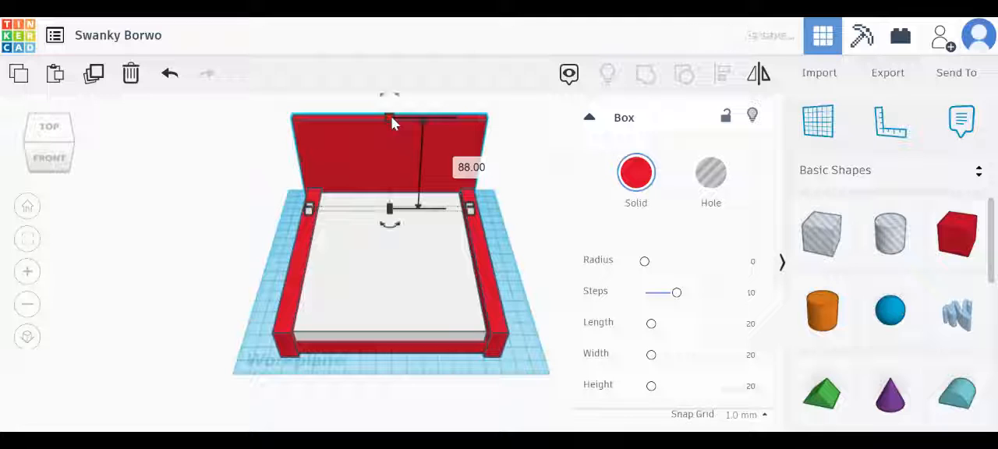
# Raise the rear panel's height to 96 mm and extend its back face to make it 10 mm deep
pyautogui.click(61, 119)
pyautogui.moveTo(399, 245); pyautogui.dragTo(395, 227)
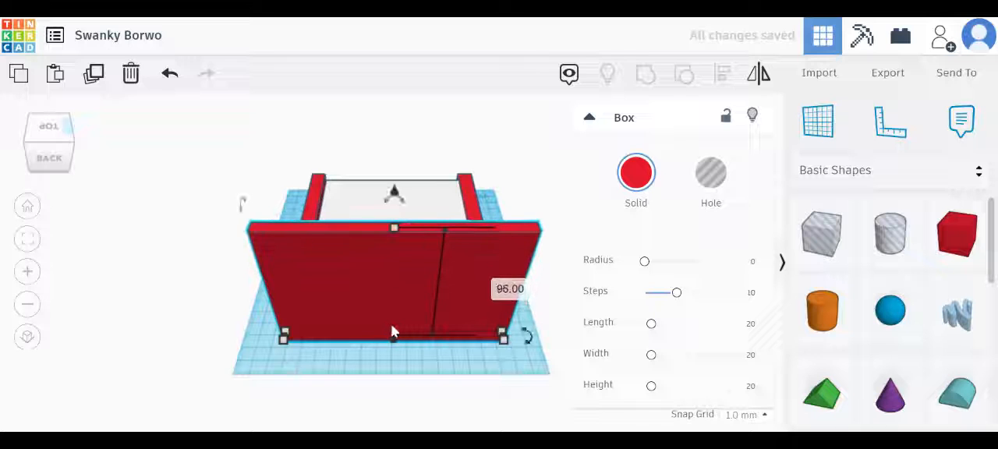
pyautogui.moveTo(393, 331); pyautogui.dragTo(397, 354)
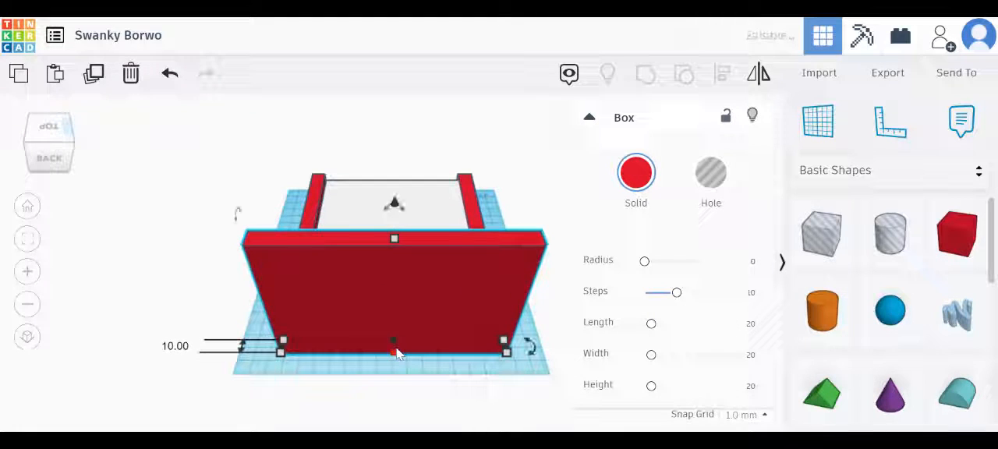
# Move the rear panel slightly backward and lower its height to 68 mm
pyautogui.click(69, 117)
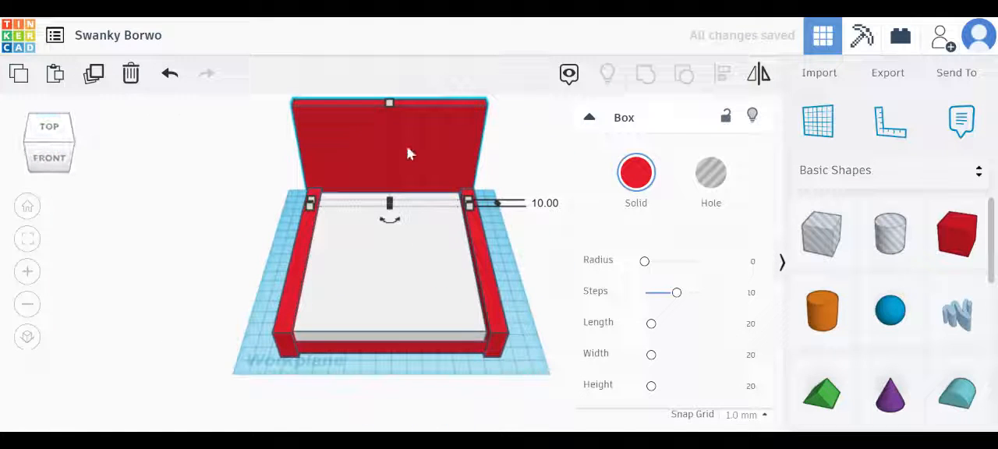
pyautogui.moveTo(409, 141)
pyautogui.mouseDown()
pyautogui.moveTo(410, 163)
pyautogui.moveTo(406, 129)
pyautogui.mouseUp()
pyautogui.moveTo(393, 99); pyautogui.dragTo(389, 129)
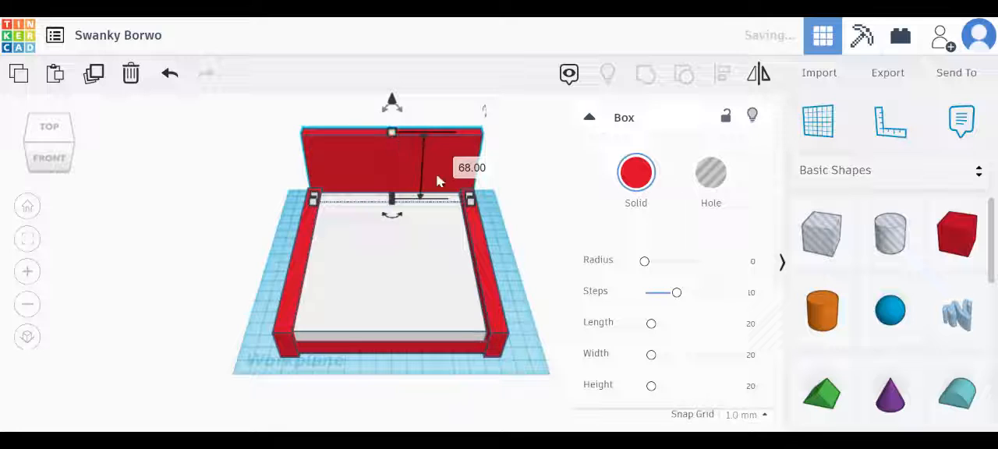
# Round the corners of the rear panel by setting its radius to 1.49
pyautogui.click(46, 163)
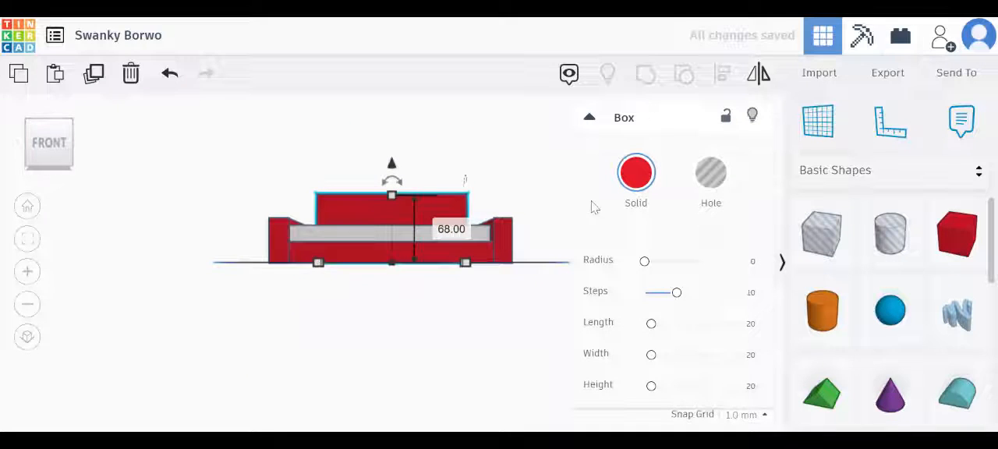
pyautogui.click(413, 214)
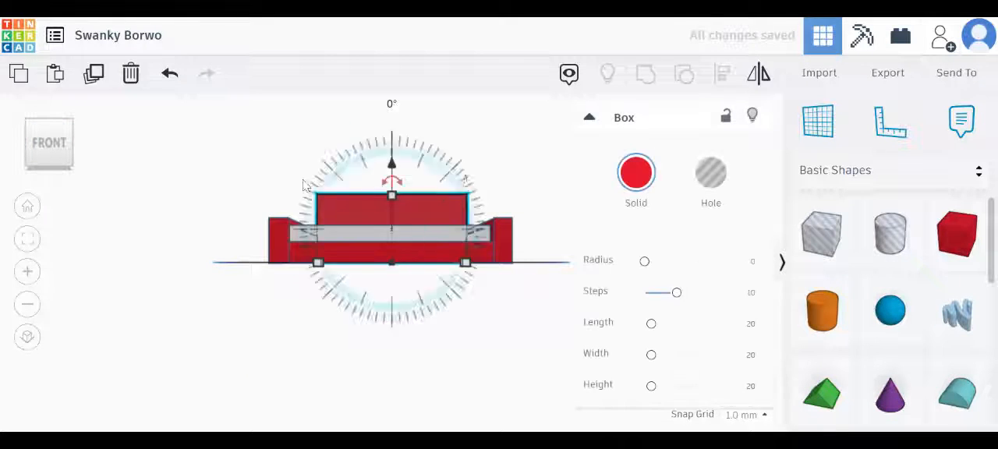
pyautogui.click(56, 131)
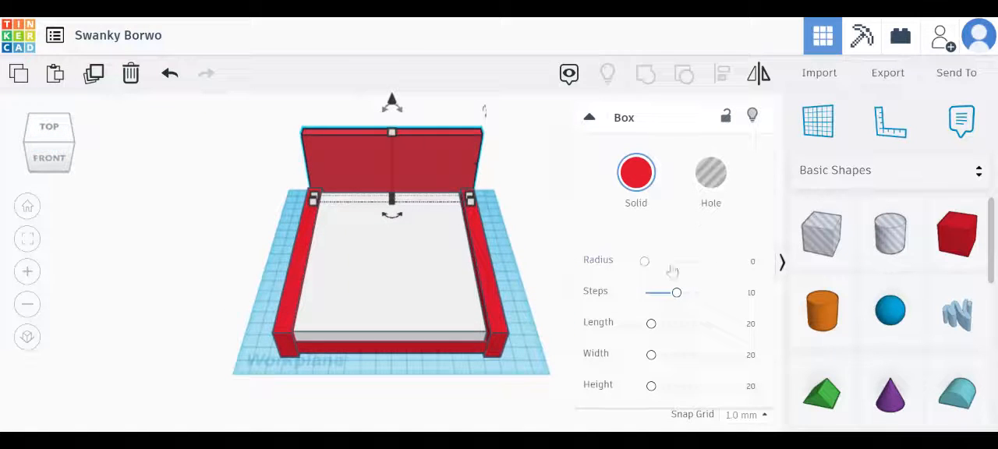
pyautogui.moveTo(644, 266)
pyautogui.mouseDown()
pyautogui.moveTo(652, 268)
pyautogui.moveTo(645, 261)
pyautogui.mouseUp()
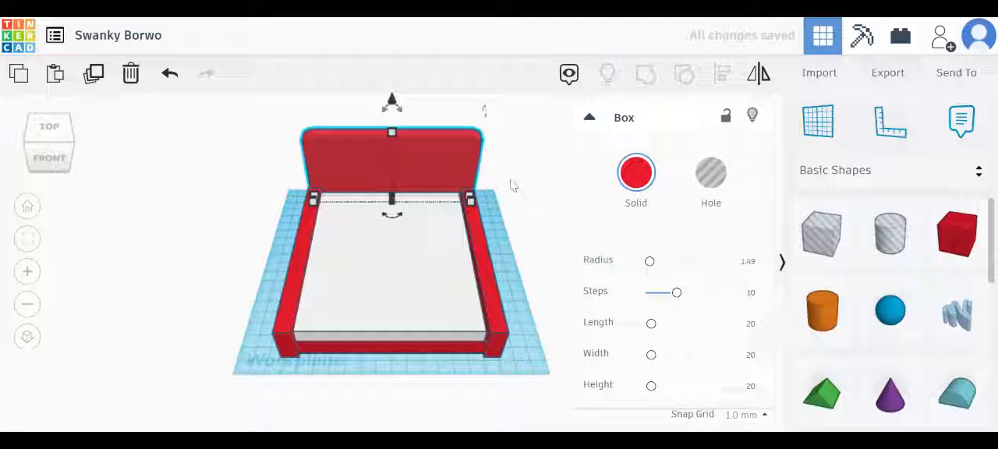
pyautogui.click(508, 155)
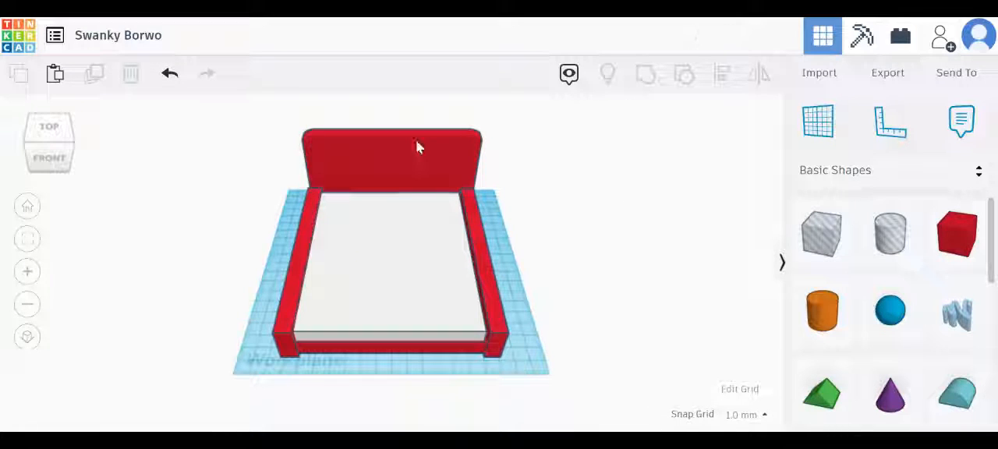
# Move the rear panel 17 mm forward against the rear ends of the side walls
pyautogui.click(52, 159)
pyautogui.click(69, 142)
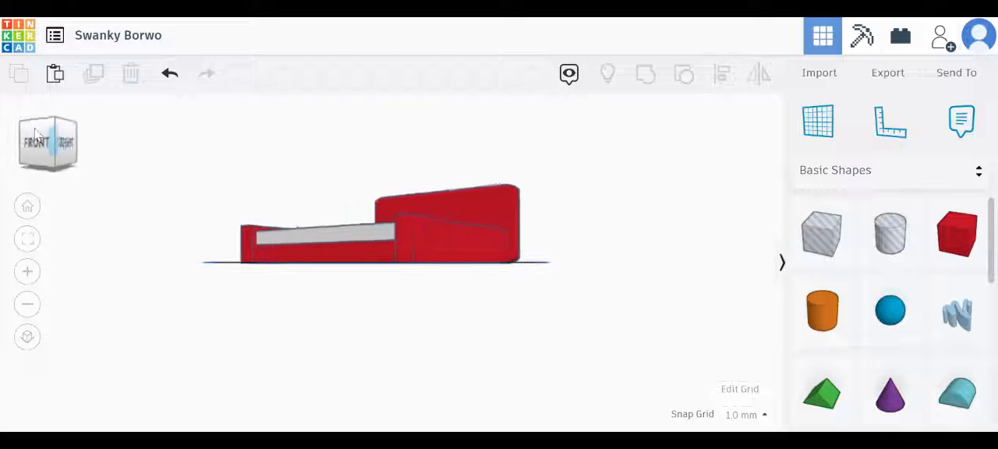
pyautogui.click(52, 126)
pyautogui.click(52, 125)
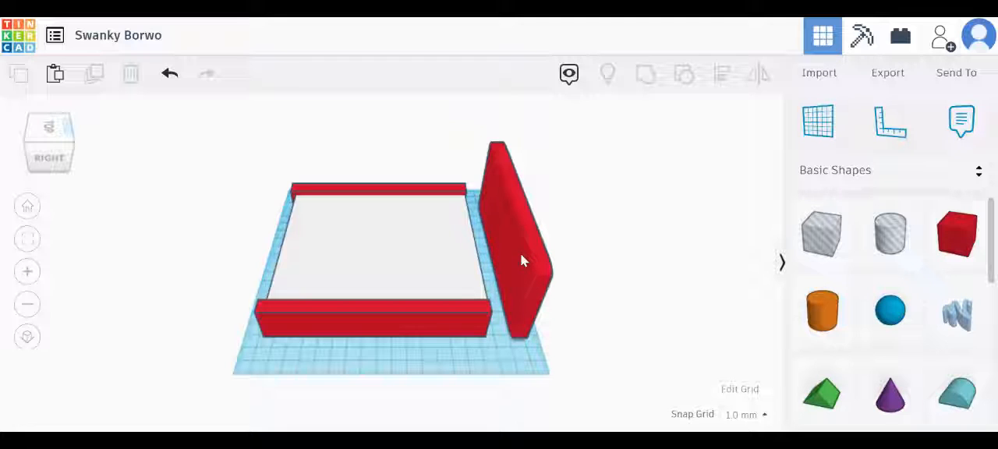
pyautogui.moveTo(522, 255); pyautogui.dragTo(494, 255)
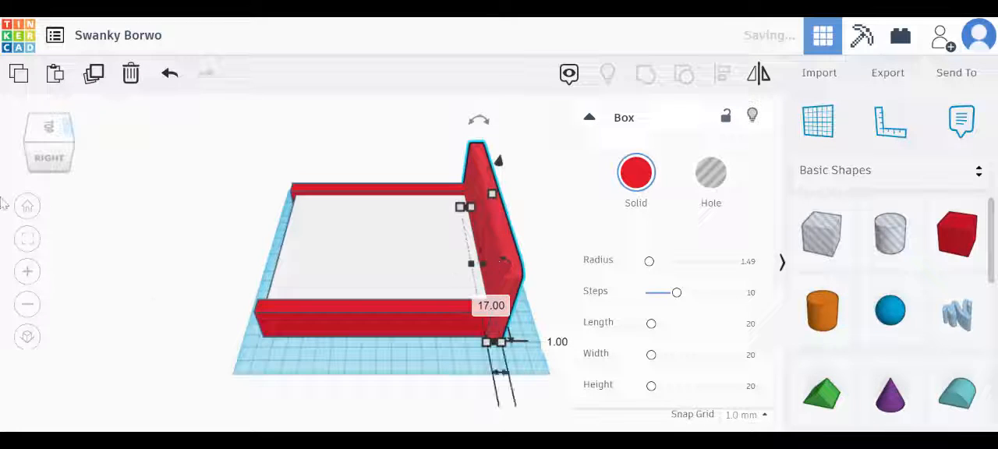
pyautogui.click(31, 130)
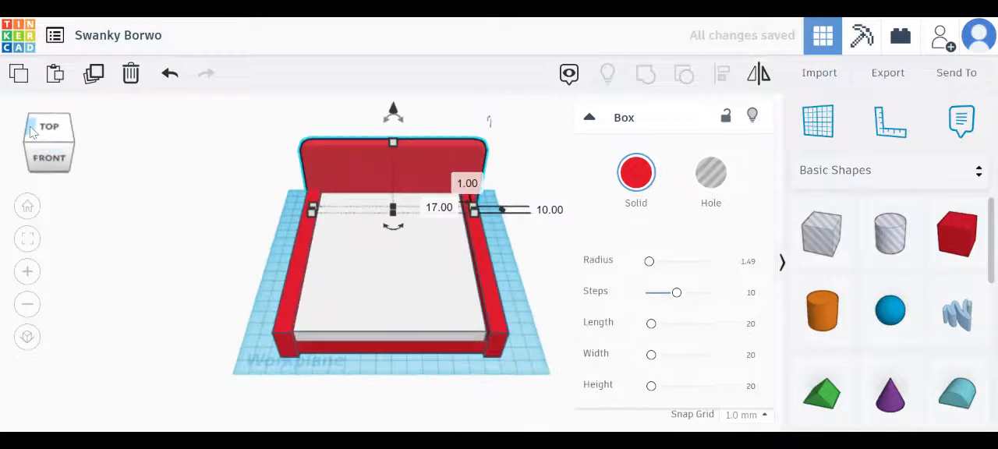
pyautogui.click(532, 297)
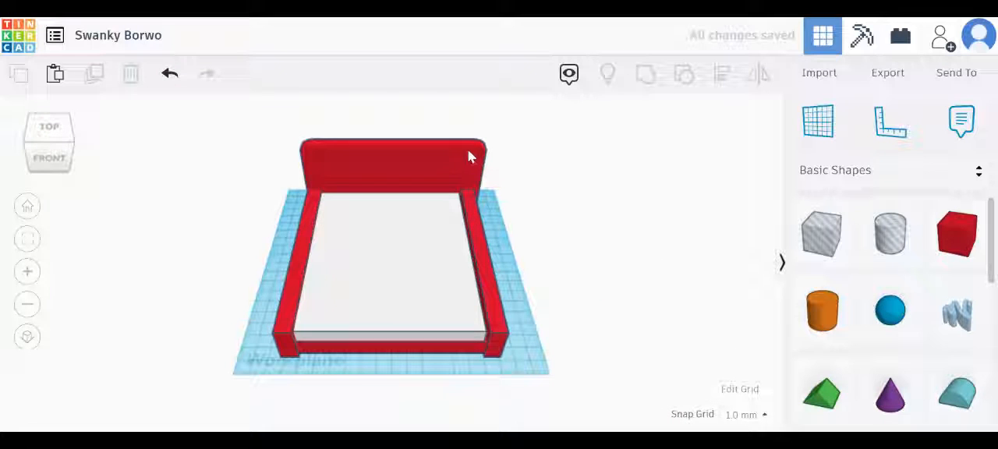
# Nudge the rear panel 3 mm left and 2 mm forward, and check its placement from the front, top and back
pyautogui.click(466, 157)
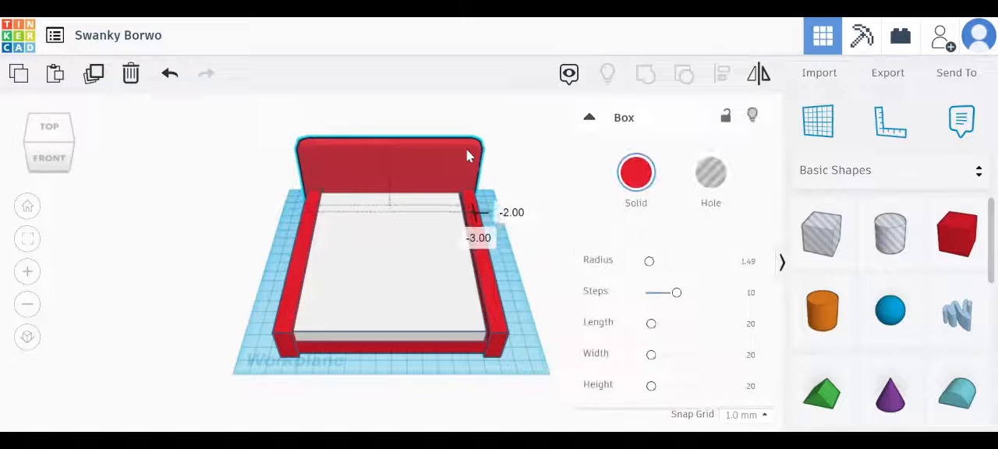
pyautogui.click(518, 307)
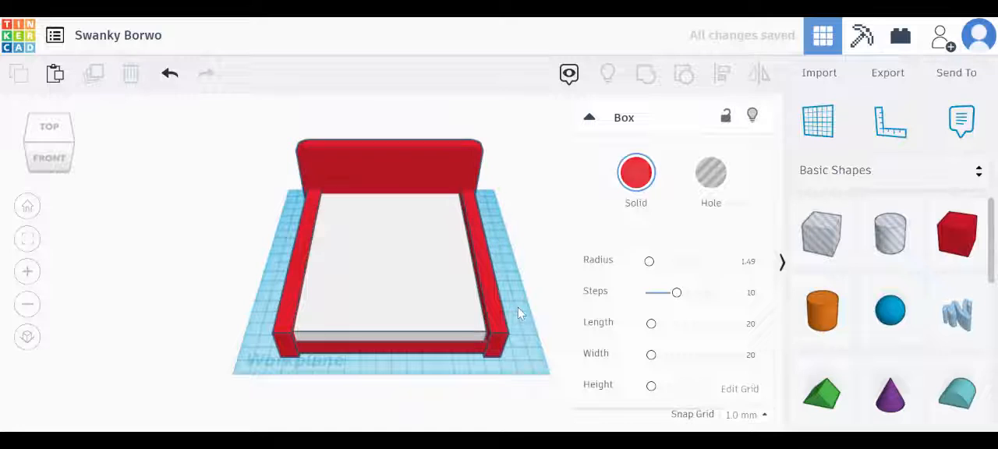
pyautogui.click(46, 155)
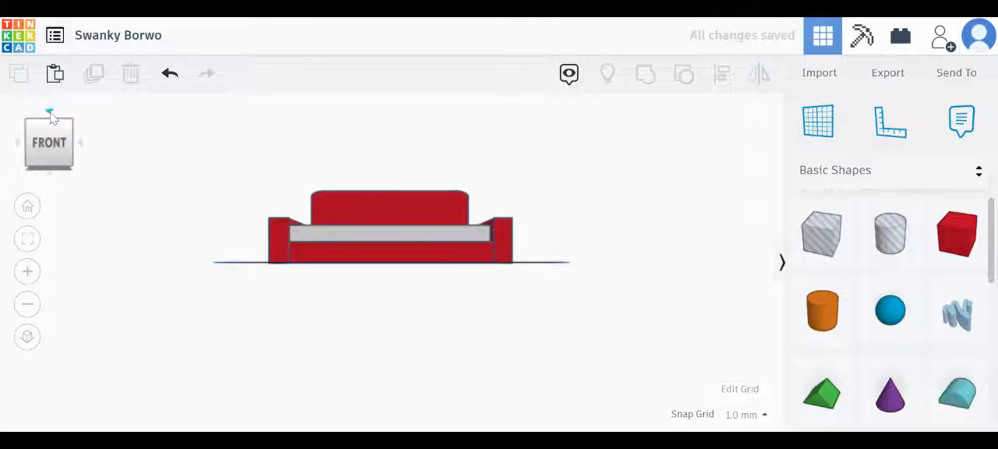
pyautogui.click(53, 121)
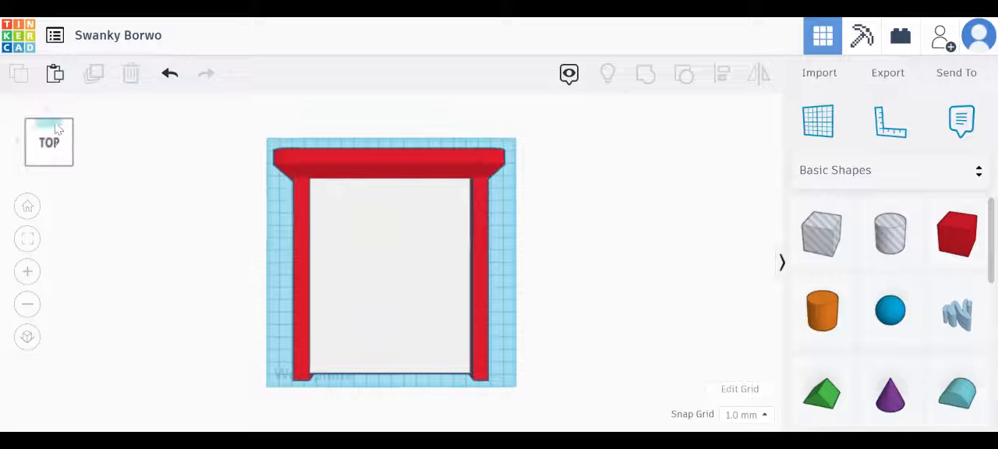
pyautogui.click(56, 124)
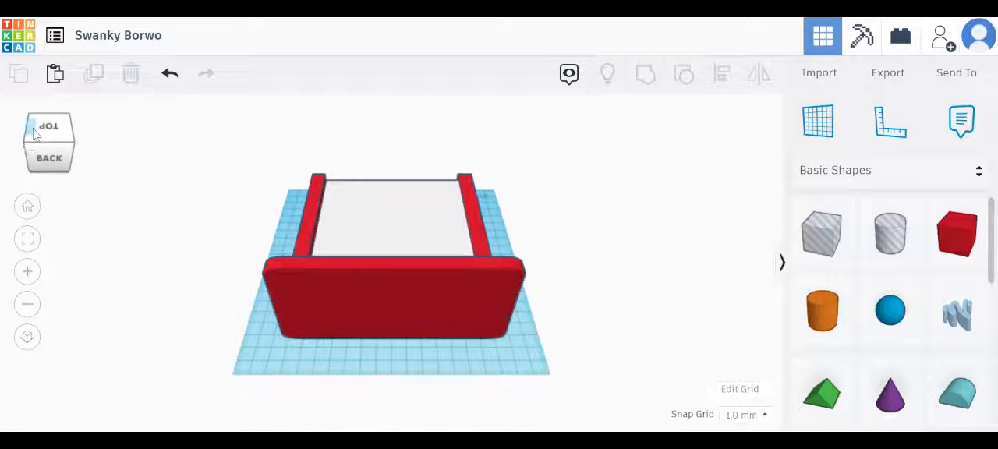
pyautogui.click(33, 134)
pyautogui.click(34, 126)
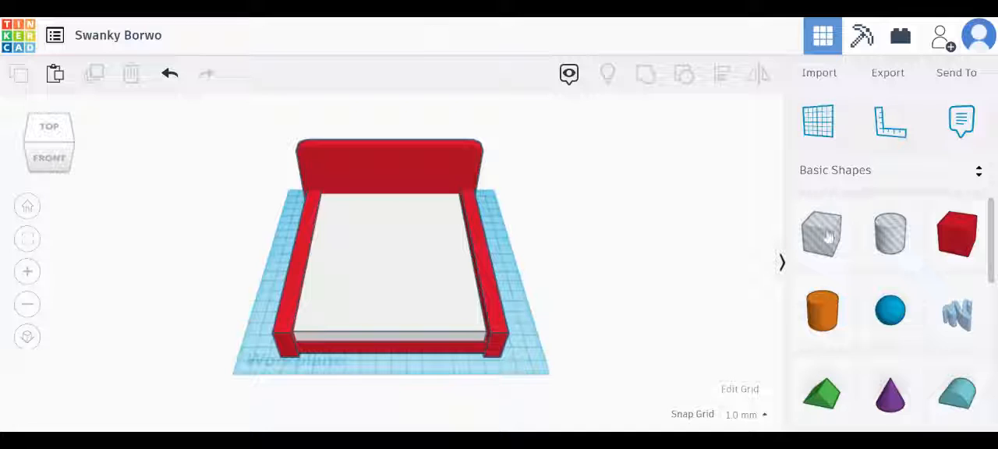
# Add a box about 38 by 28 mm beside the bed's front right corner and set its corner radius to 1.95
pyautogui.moveTo(929, 257); pyautogui.dragTo(557, 390)
pyautogui.moveTo(650, 260)
pyautogui.mouseDown()
pyautogui.moveTo(642, 260)
pyautogui.moveTo(652, 273)
pyautogui.mouseUp()
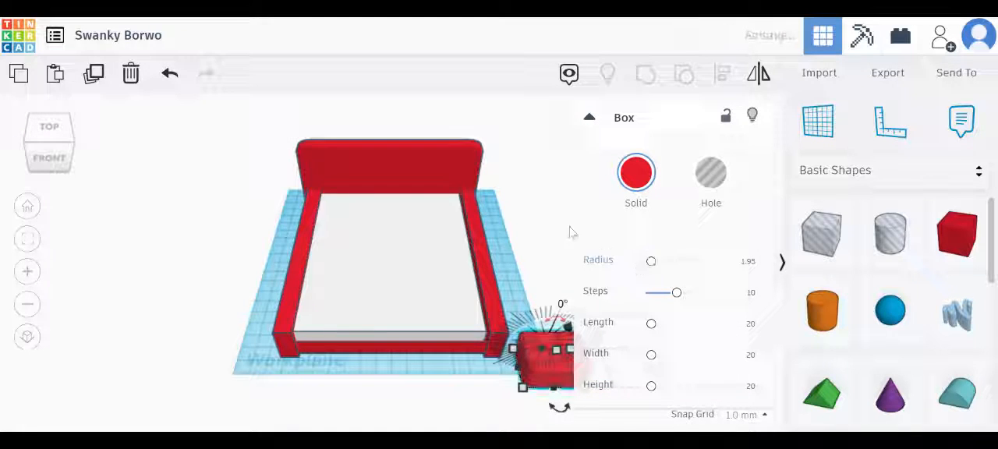
pyautogui.click(547, 215)
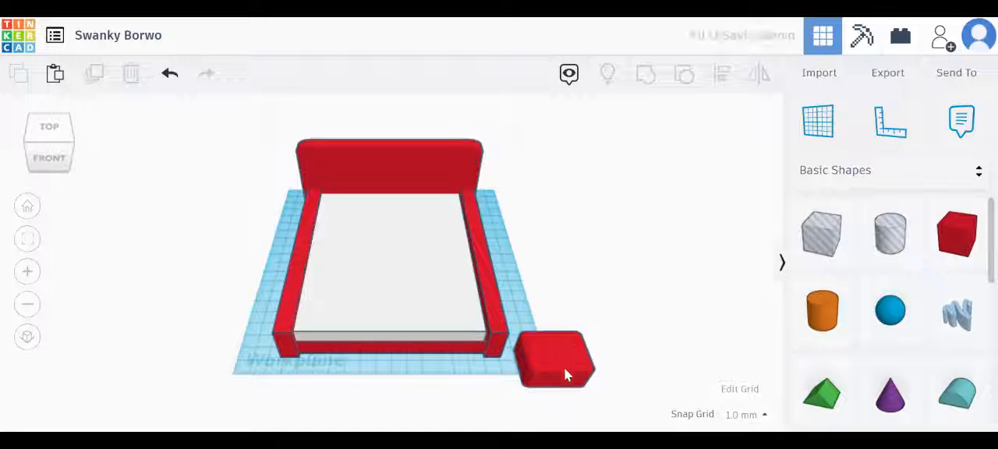
# Raise the small box, round its corners to radius 3.79 and place it on the mattress's rear right corner as a pillow
pyautogui.click(563, 368)
pyautogui.moveTo(559, 353); pyautogui.dragTo(535, 190)
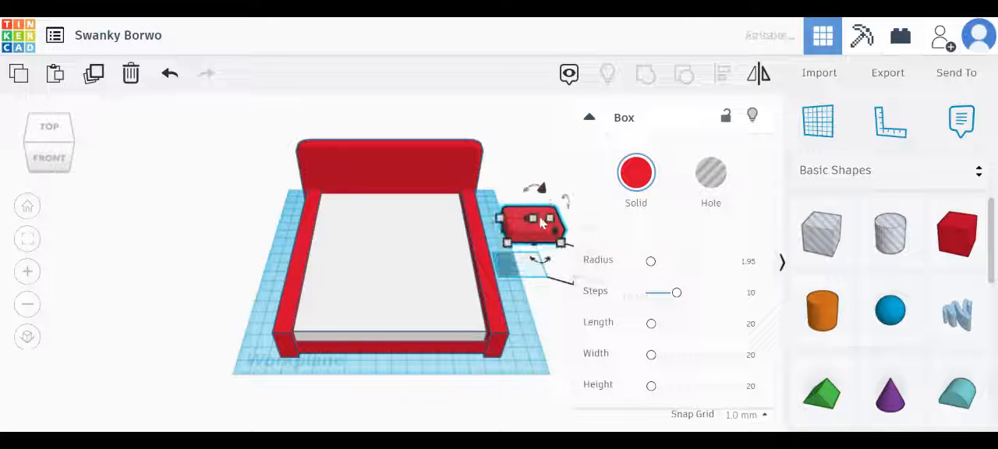
pyautogui.click(494, 167)
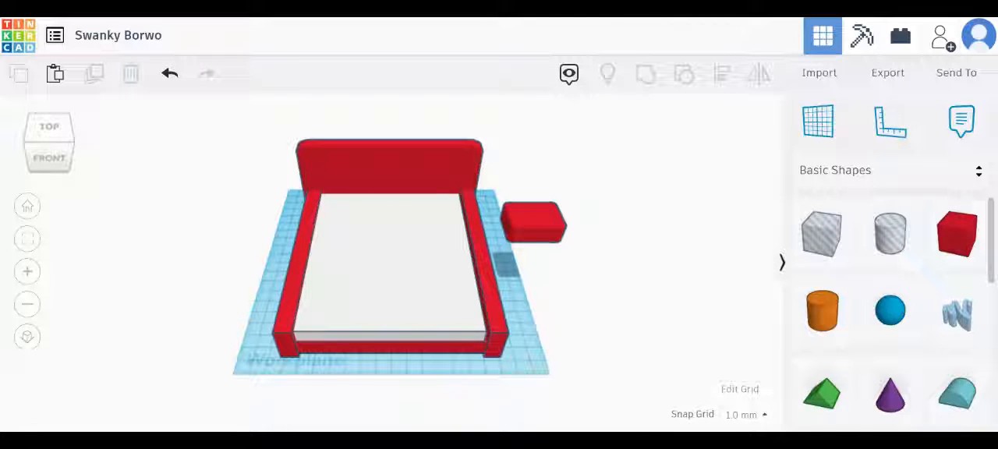
pyautogui.click(541, 210)
pyautogui.moveTo(650, 261); pyautogui.dragTo(657, 262)
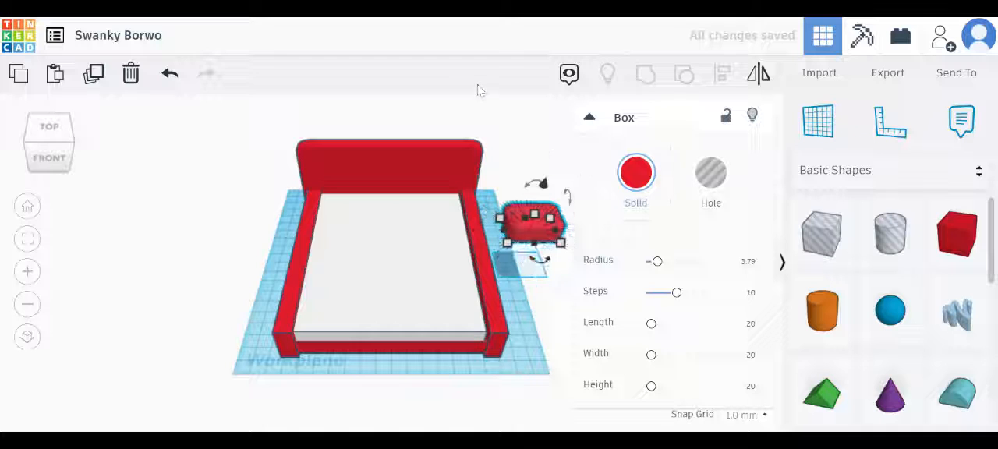
pyautogui.moveTo(544, 214); pyautogui.dragTo(438, 201)
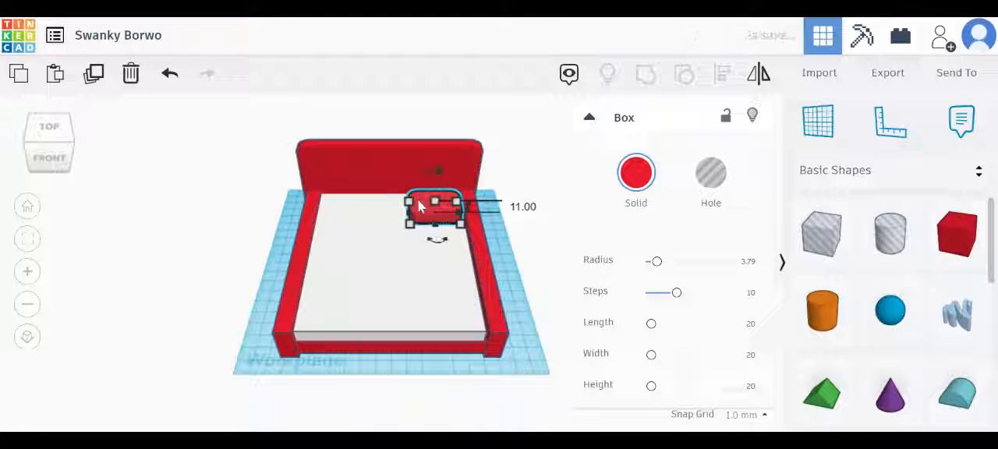
# Color the pillow box on the mattress white
pyautogui.click(635, 184)
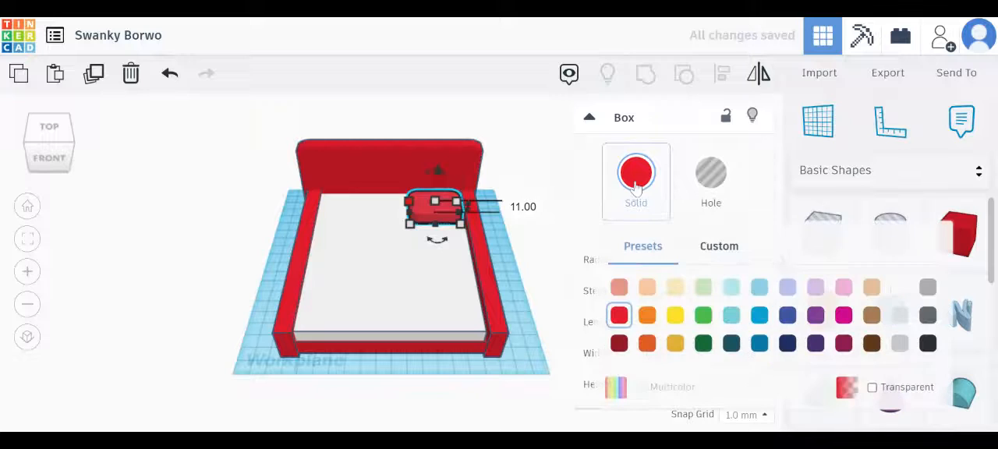
pyautogui.click(900, 288)
pyautogui.click(527, 201)
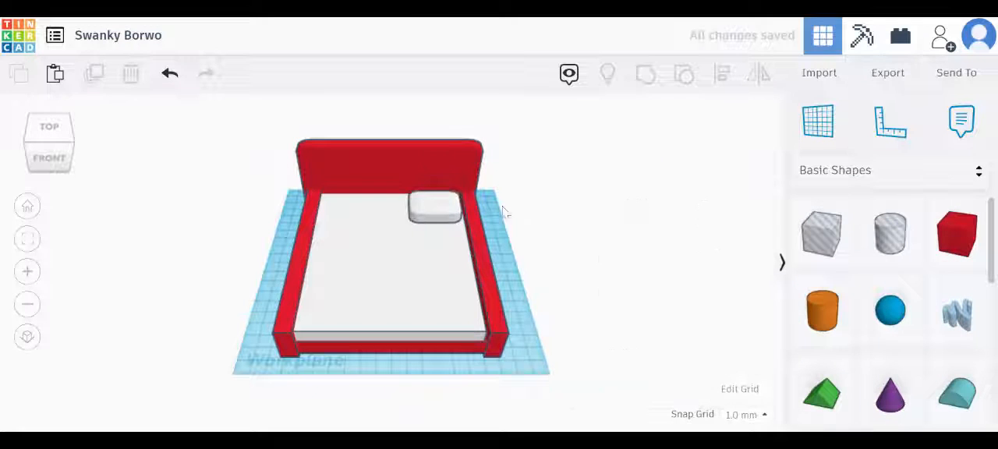
# Duplicate the white pillow and arrange the pair at the rear left and rear right of the mattress, shifting the right one 17 mm left
pyautogui.click(442, 207)
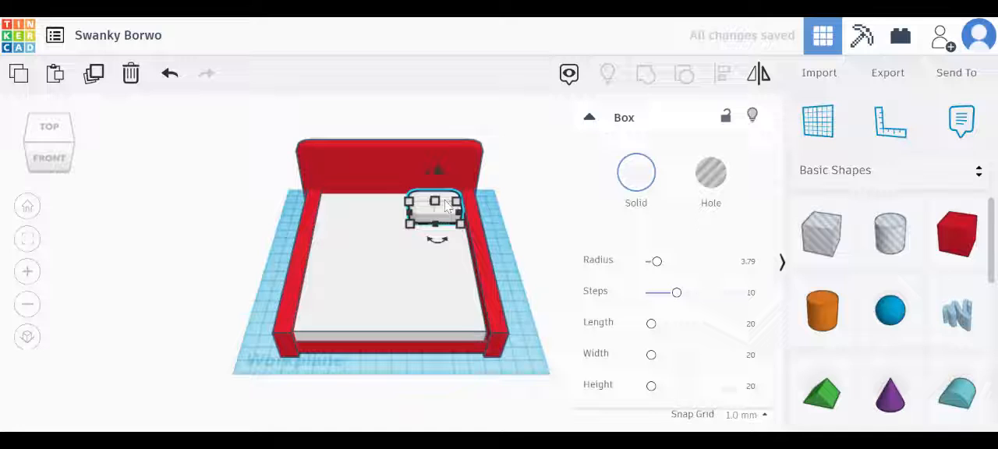
pyautogui.moveTo(446, 204); pyautogui.dragTo(336, 212)
pyautogui.hotkey('ctrl', 'd')
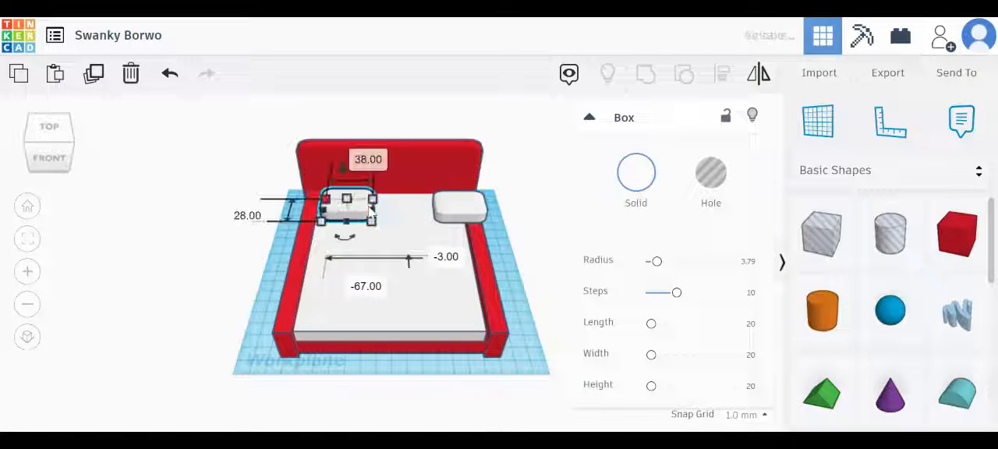
pyautogui.moveTo(479, 206); pyautogui.dragTo(456, 207)
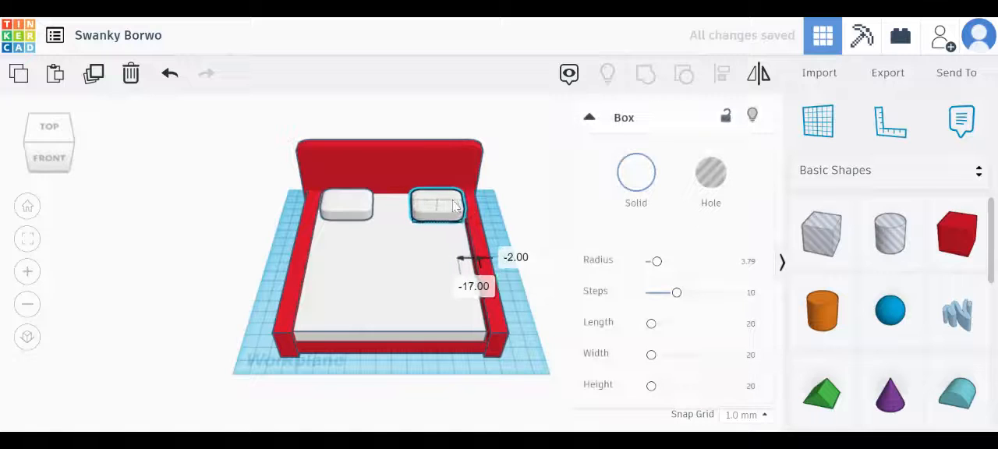
pyautogui.click(535, 309)
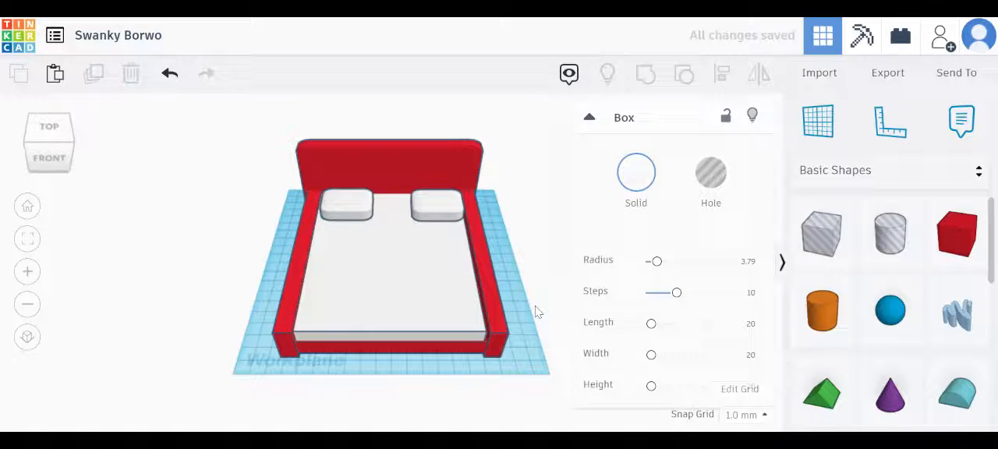
pyautogui.click(490, 293)
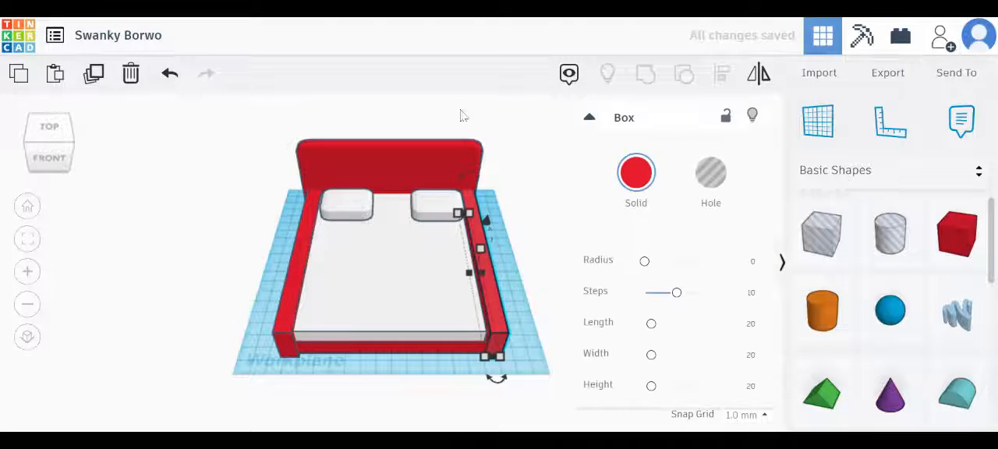
pyautogui.click(546, 291)
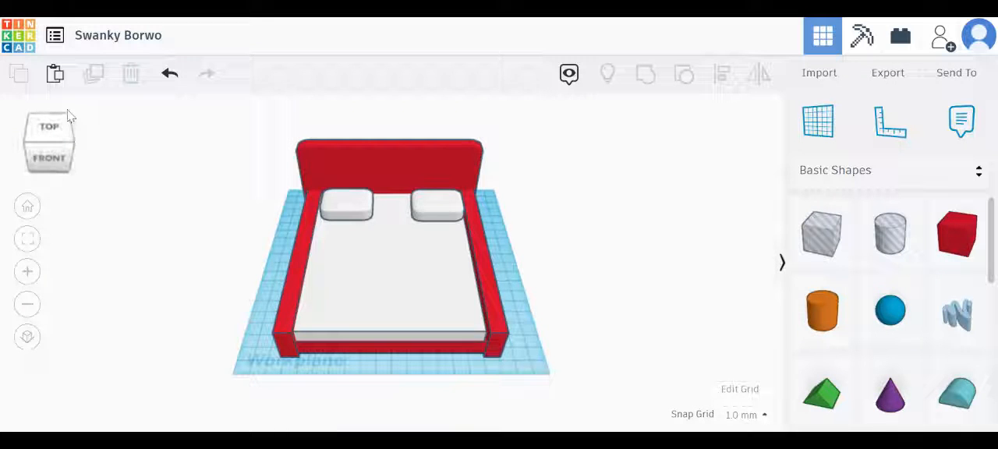
# Move both pillows back toward the rear panel, the left one by 19 mm, and shift the left one 2 mm toward its side wall
pyautogui.click(58, 136)
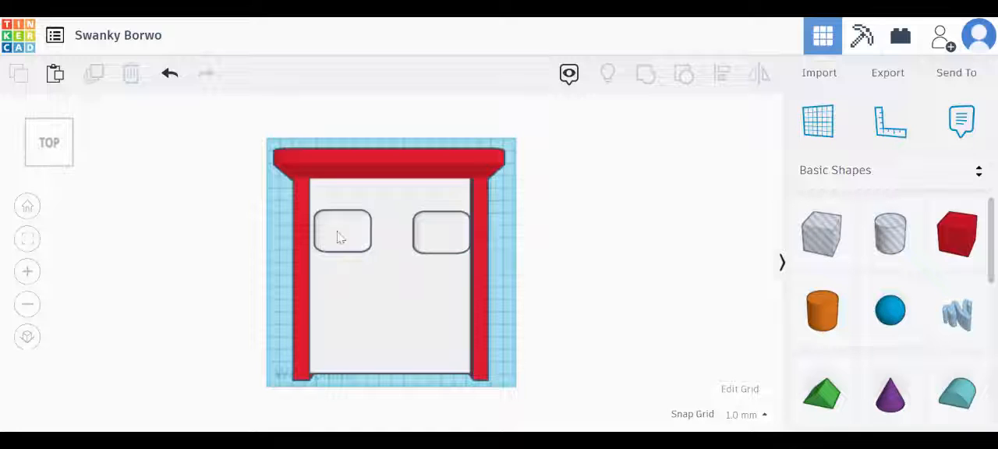
pyautogui.moveTo(339, 237); pyautogui.dragTo(340, 208)
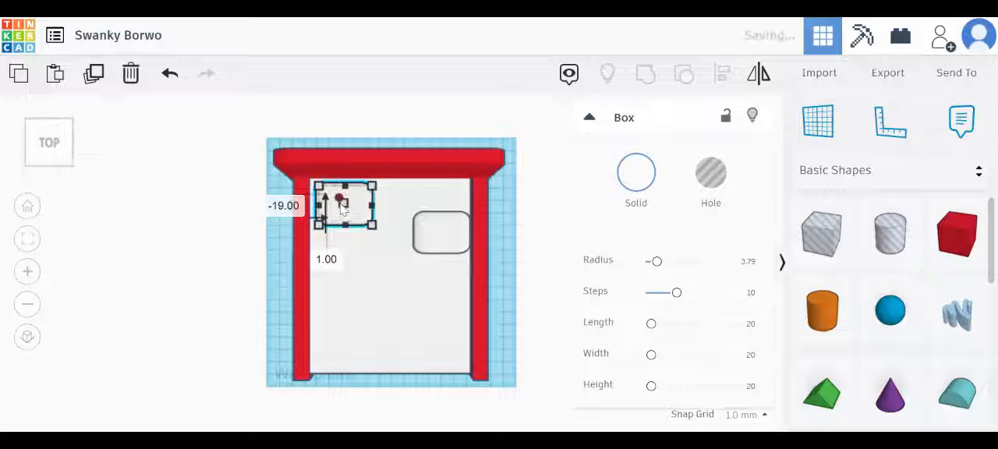
pyautogui.moveTo(426, 238); pyautogui.dragTo(421, 209)
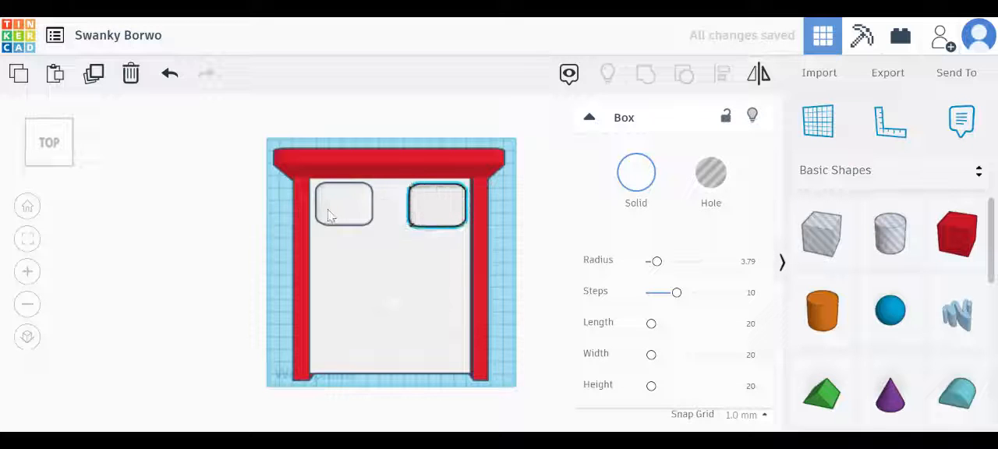
pyautogui.moveTo(328, 209); pyautogui.dragTo(328, 217)
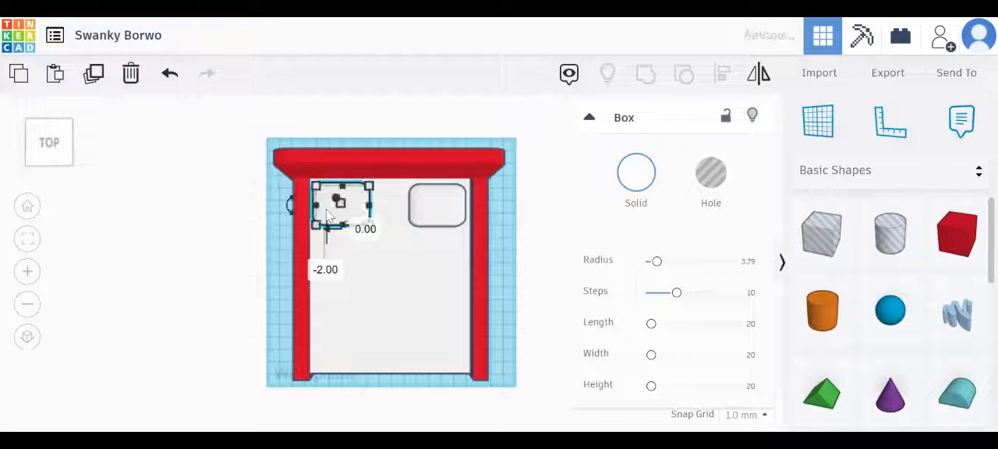
# Shift the left pillow 10 mm away from the headboard and 1 mm toward the bed's middle, and lower it by 3 mm
pyautogui.click(67, 164)
pyautogui.click(383, 268)
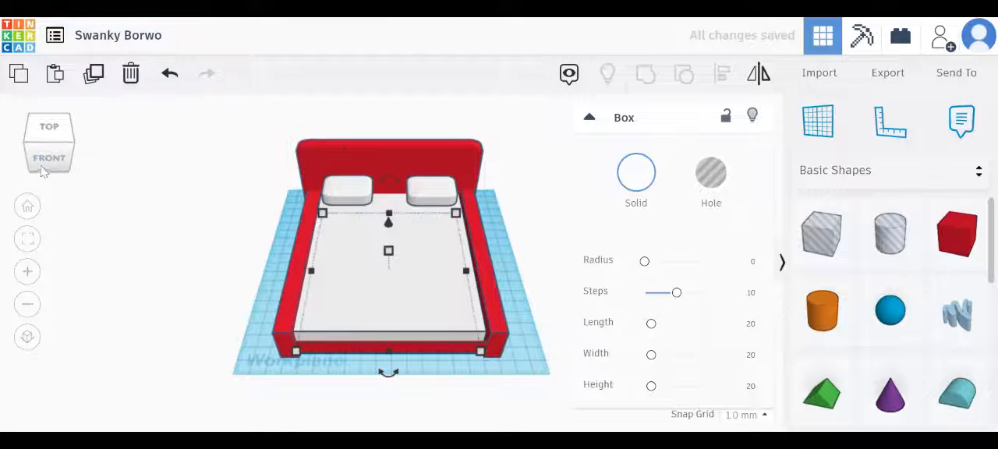
pyautogui.click(48, 158)
pyautogui.click(216, 173)
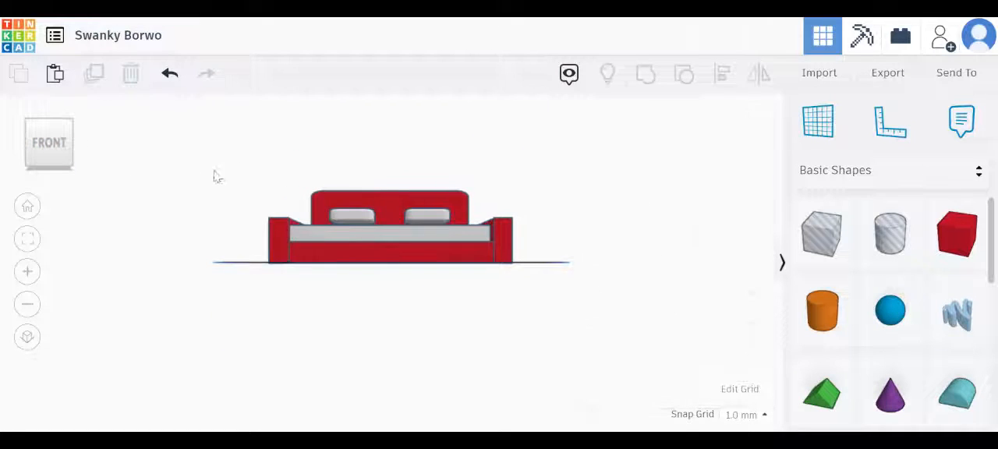
pyautogui.click(48, 134)
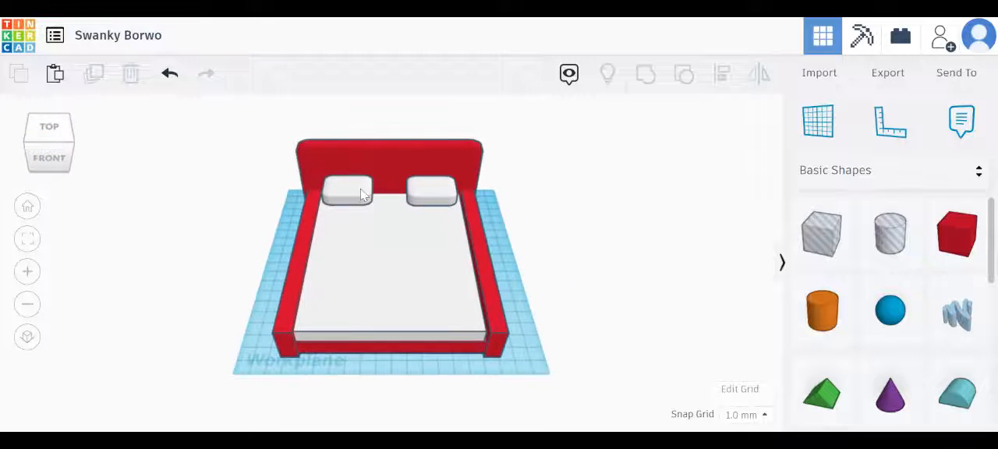
pyautogui.click(363, 199)
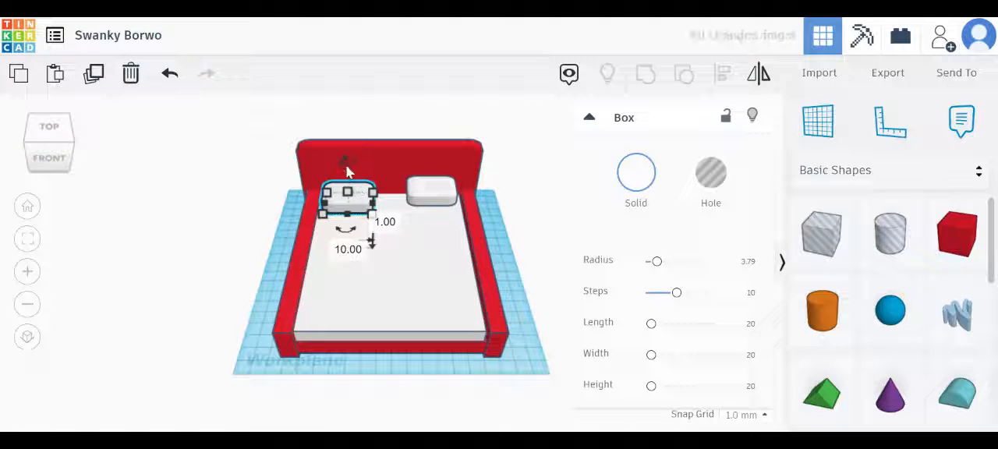
pyautogui.moveTo(347, 166); pyautogui.dragTo(349, 171)
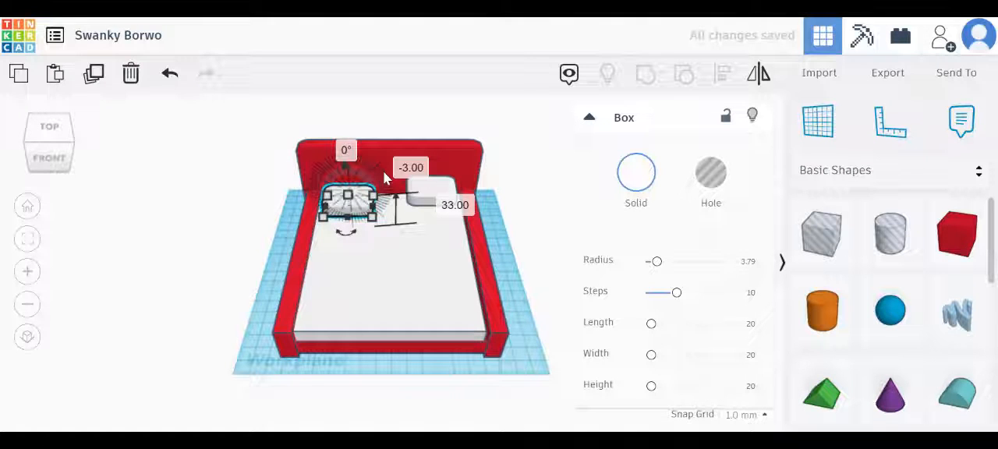
# Lower the right pillow so that it sinks into the mattress surface
pyautogui.click(431, 191)
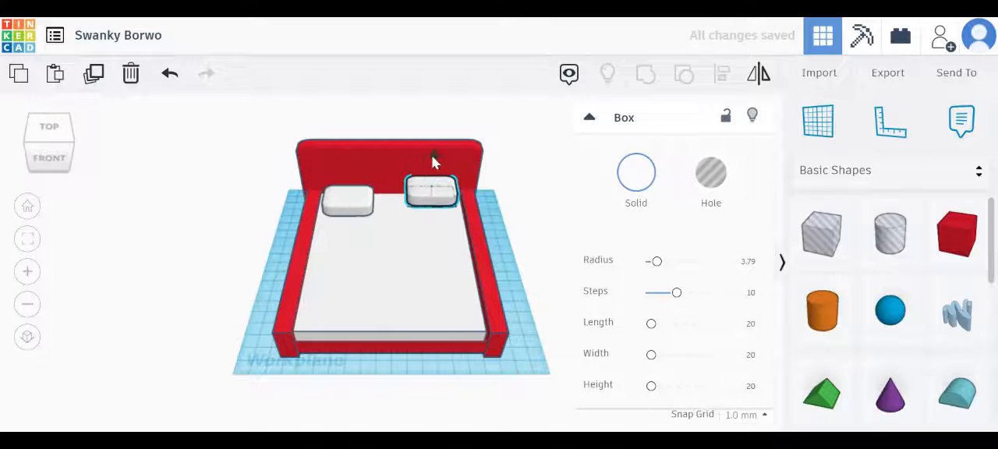
pyautogui.moveTo(433, 161); pyautogui.dragTo(434, 173)
pyautogui.click(252, 187)
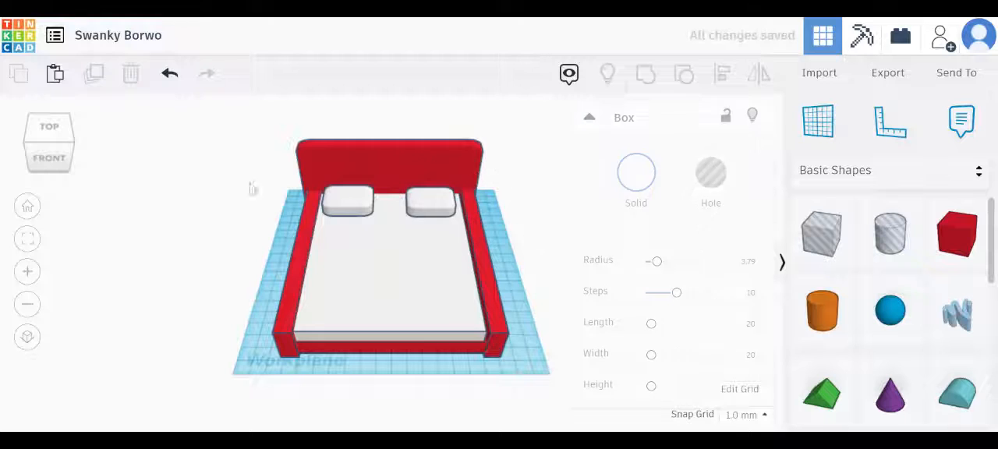
# Lower the left pillow by 7 mm, to 26 mm above the workplane, to match the right pillow
pyautogui.click(62, 160)
pyautogui.click(65, 161)
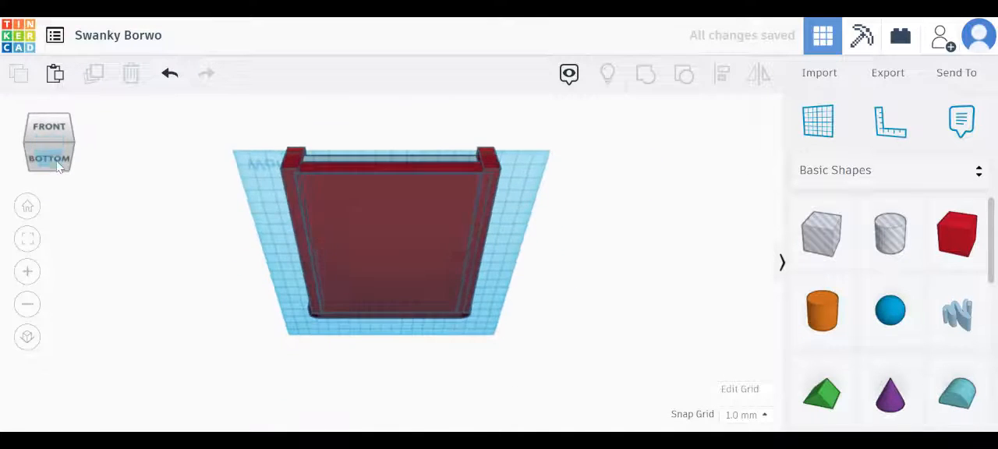
pyautogui.click(49, 133)
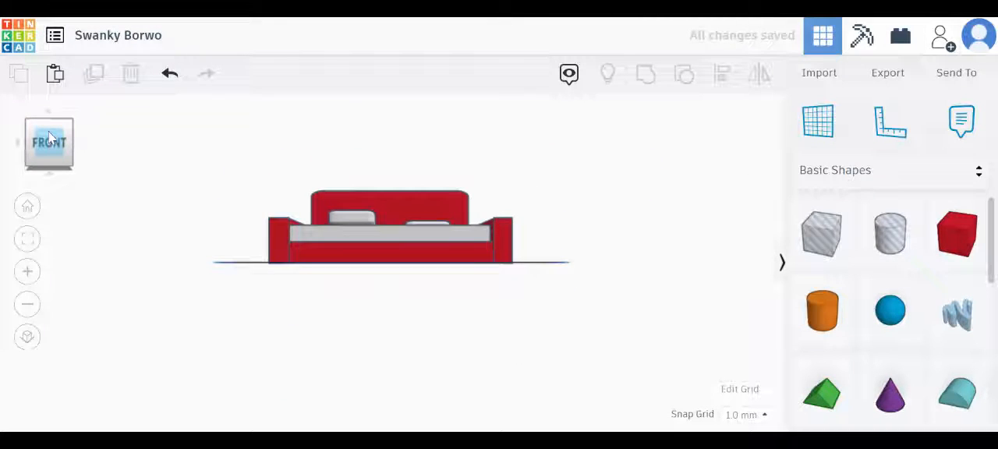
pyautogui.click(50, 122)
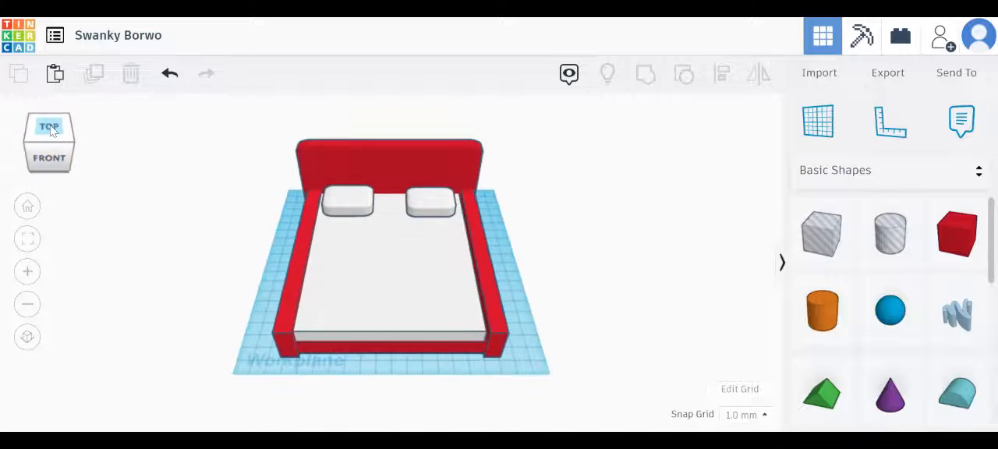
pyautogui.click(348, 201)
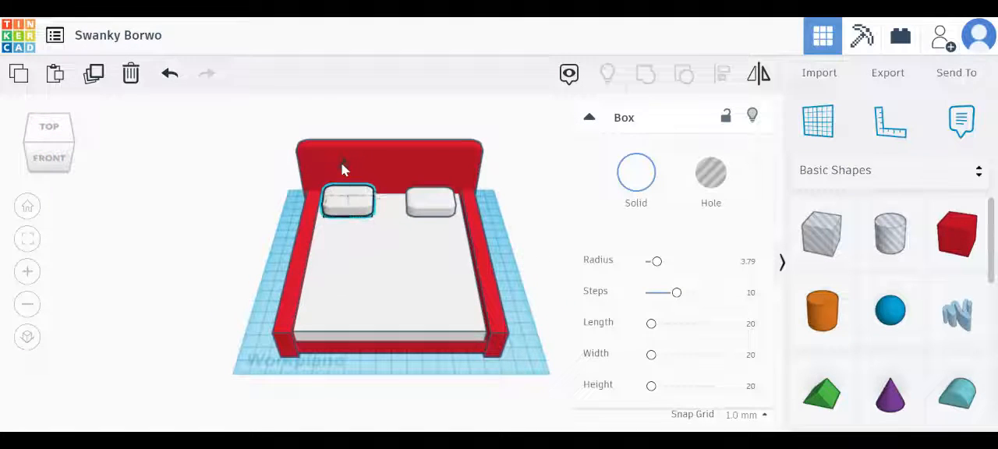
pyautogui.moveTo(344, 166)
pyautogui.moveTo(344, 166); pyautogui.dragTo(343, 170)
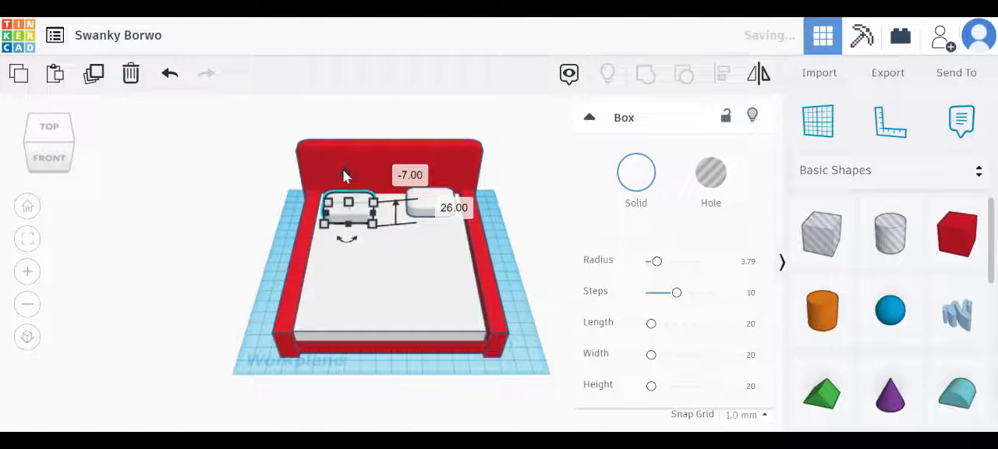
# Move the left pillow 9 mm back toward the headboard, in line with the right pillow
pyautogui.click(53, 127)
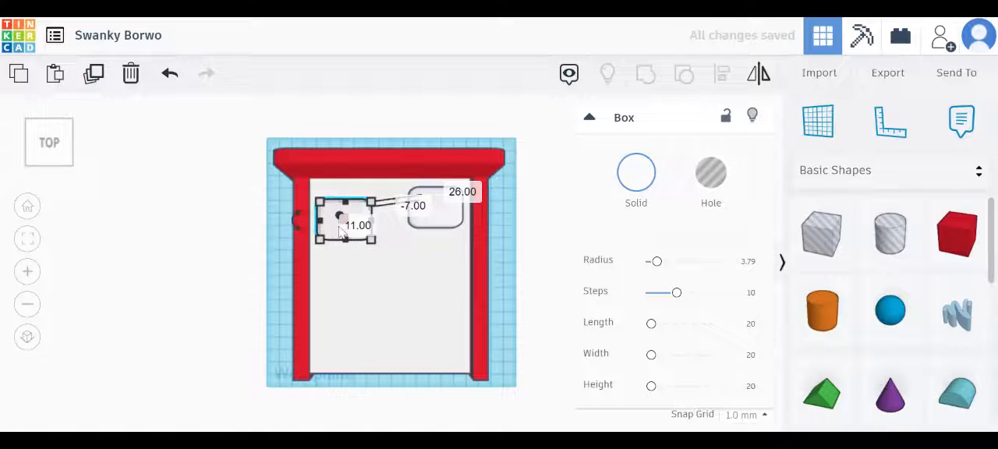
pyautogui.moveTo(334, 228); pyautogui.dragTo(331, 218)
pyautogui.click(65, 162)
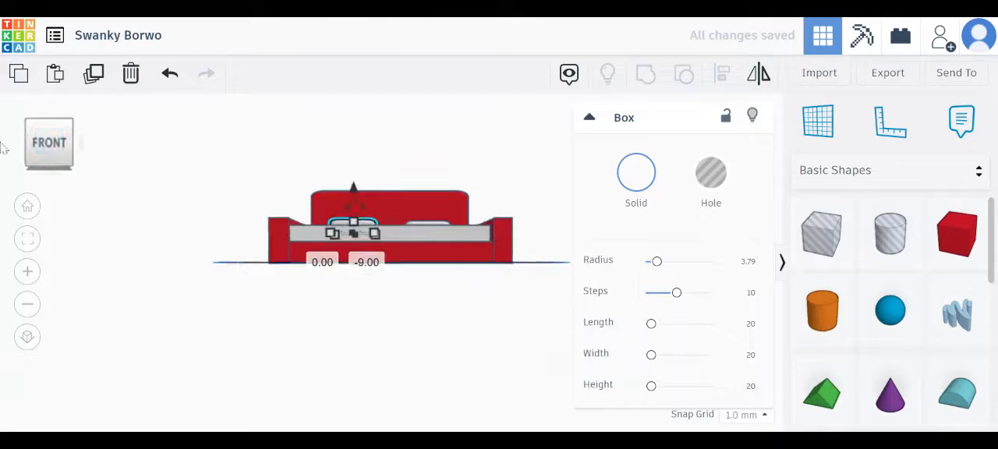
pyautogui.click(51, 127)
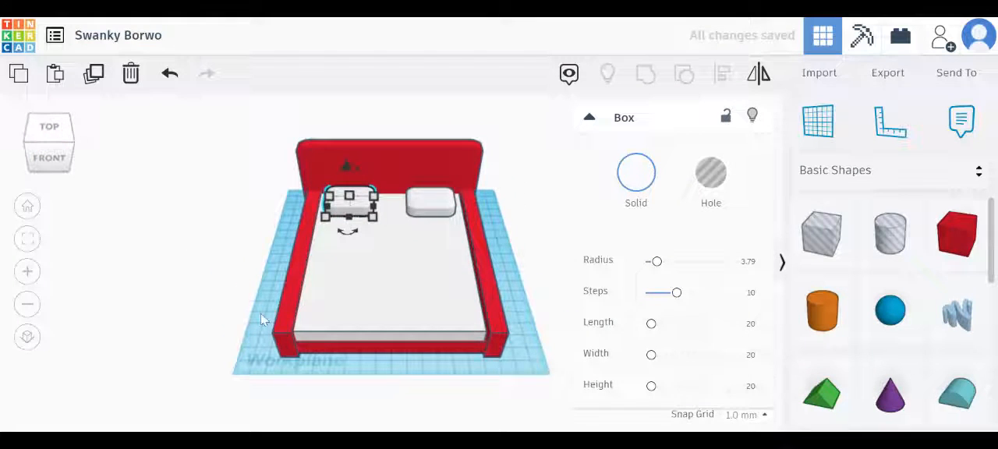
pyautogui.click(260, 314)
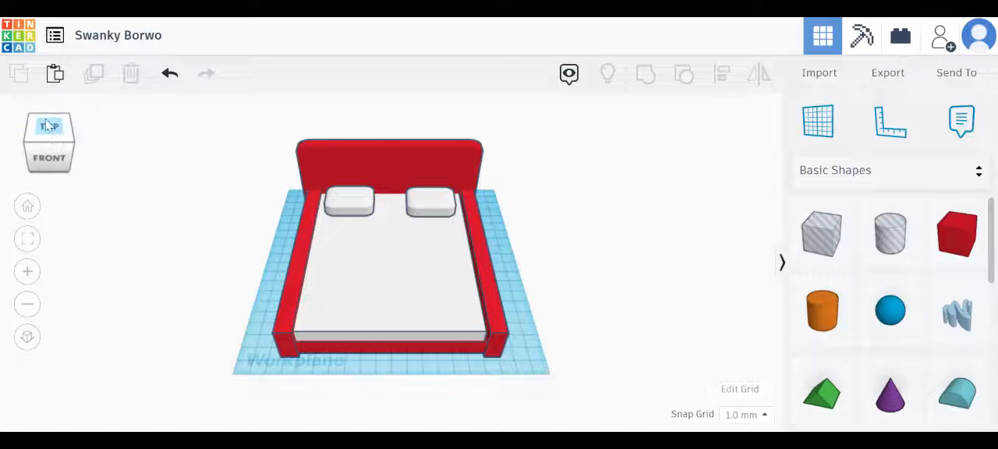
# Examine the finished bed from the back, both sides, the front and above to check the placement of the pillows
pyautogui.moveTo(50, 125); pyautogui.dragTo(19, 134)
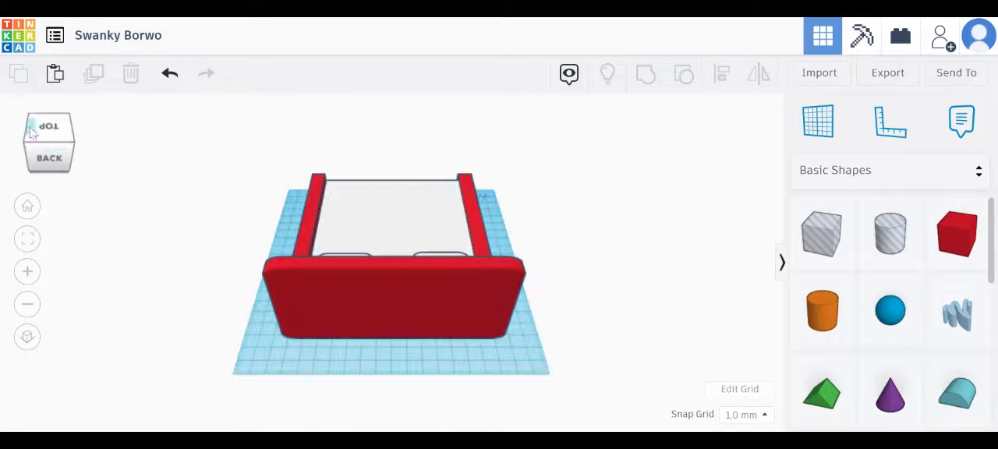
pyautogui.click(31, 132)
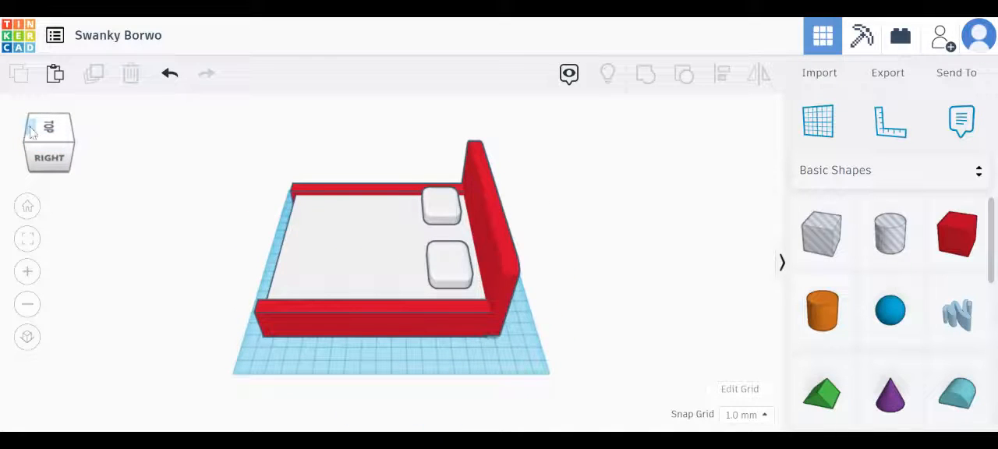
pyautogui.click(31, 131)
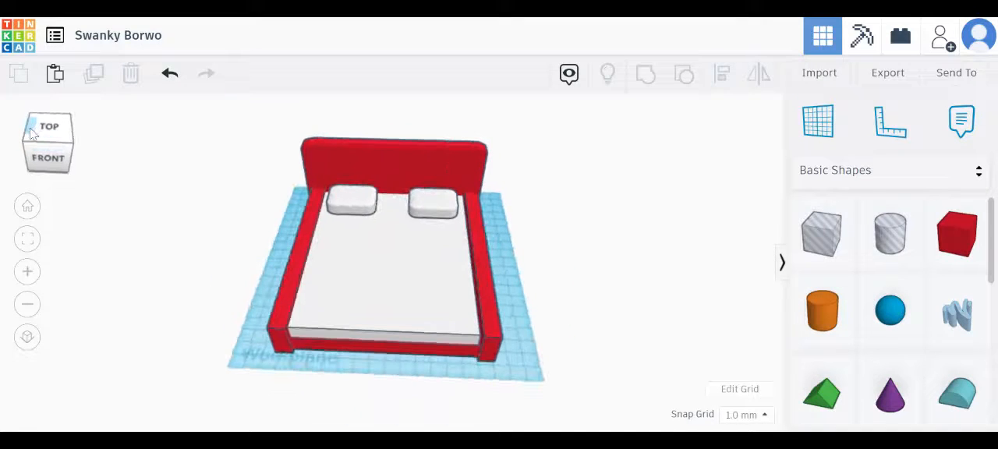
pyautogui.click(33, 132)
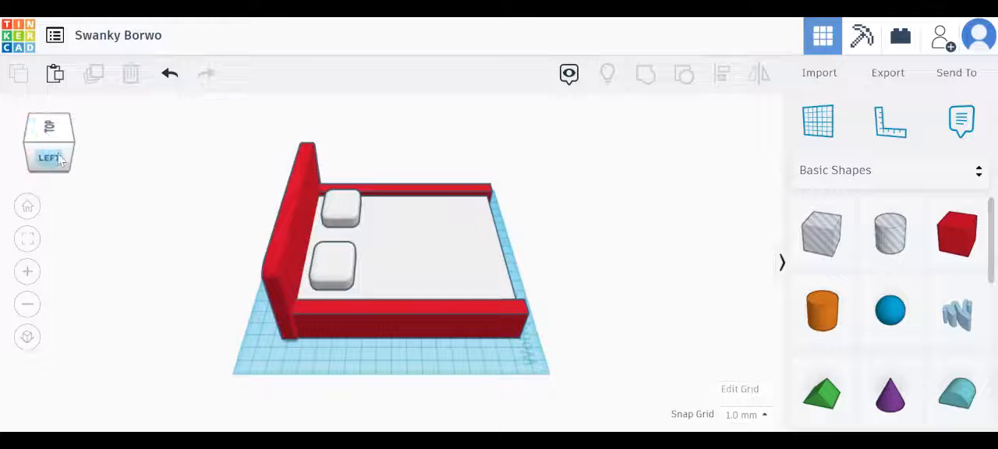
pyautogui.click(60, 160)
pyautogui.click(83, 150)
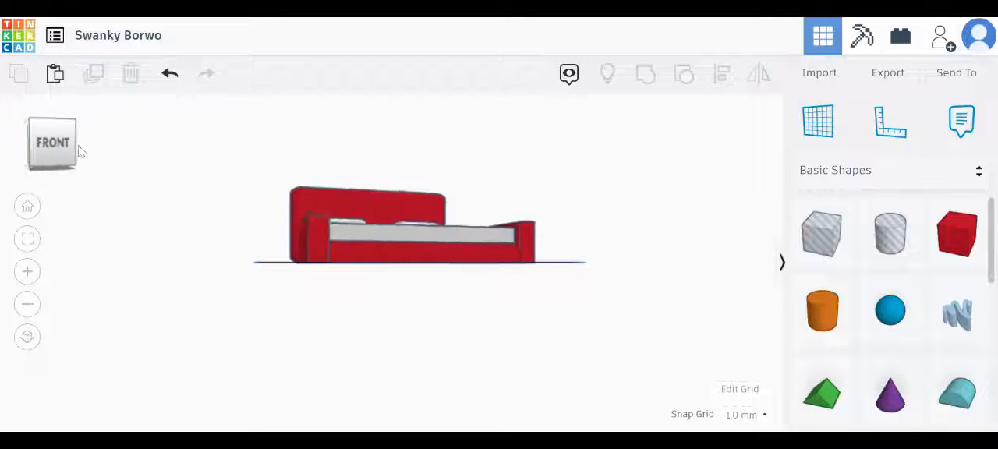
pyautogui.click(56, 127)
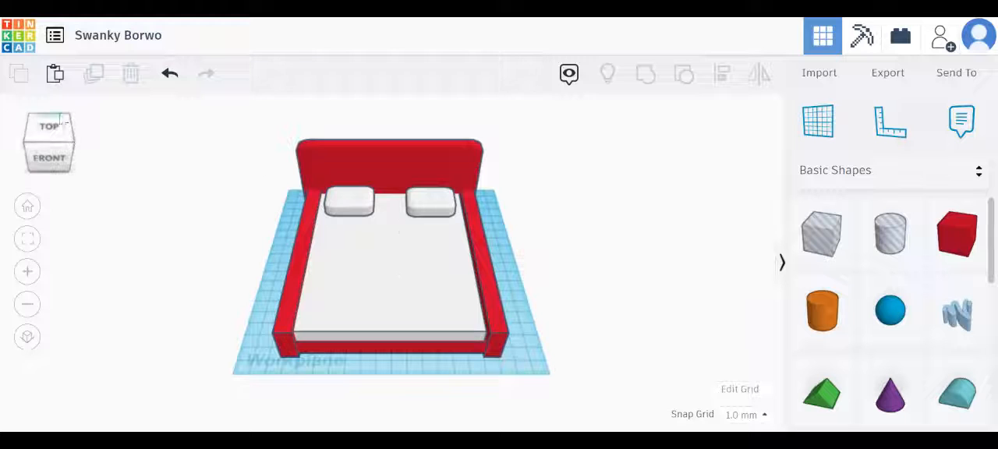
pyautogui.click(45, 129)
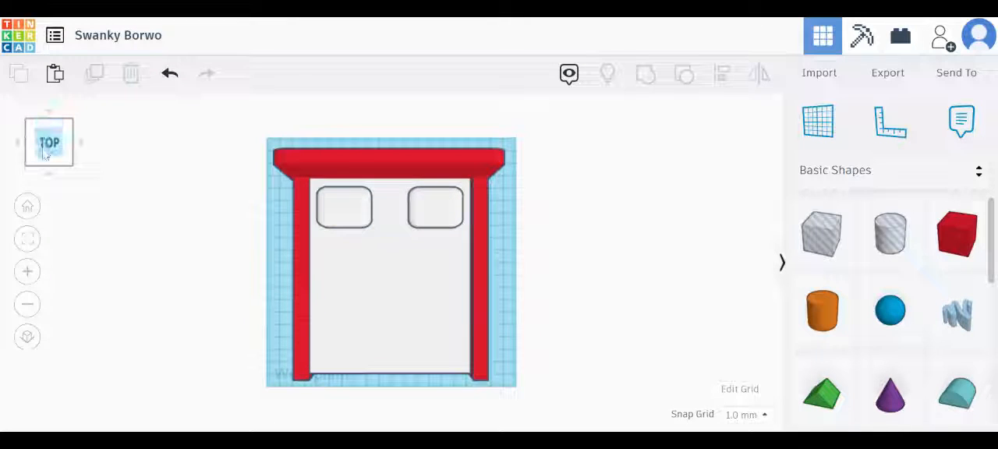
pyautogui.click(47, 162)
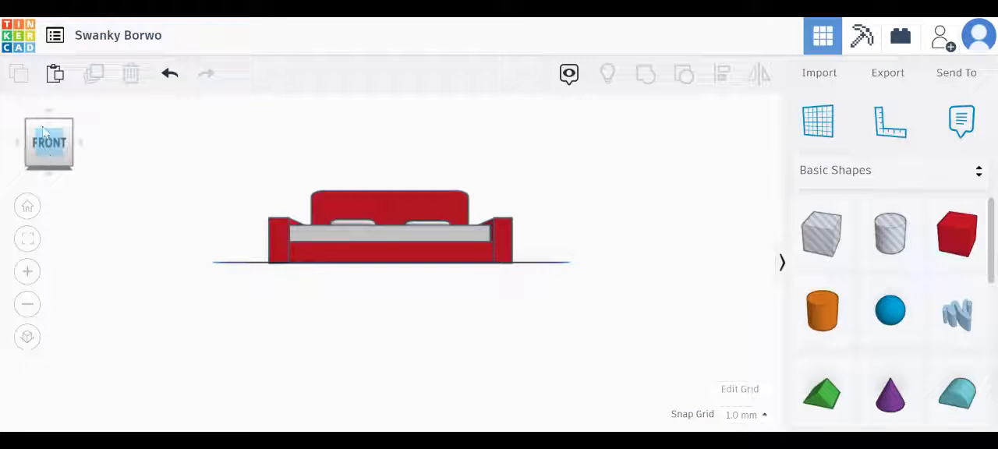
pyautogui.click(45, 126)
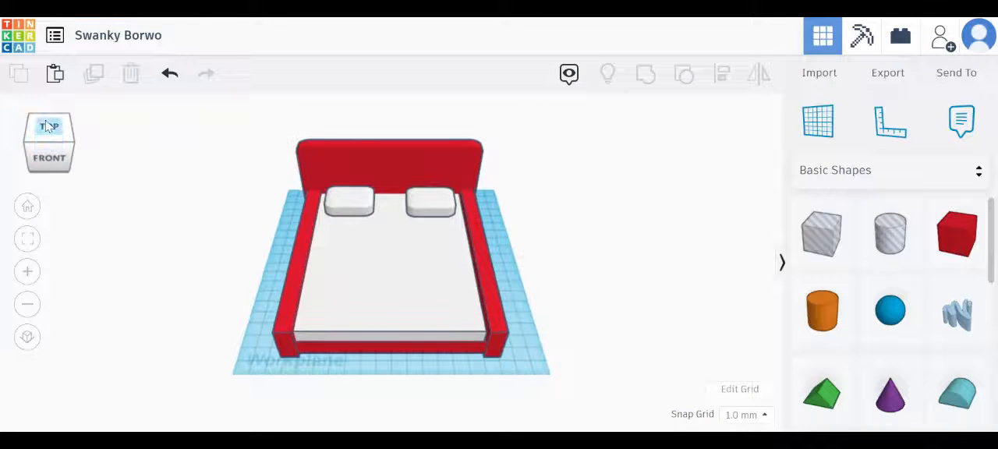